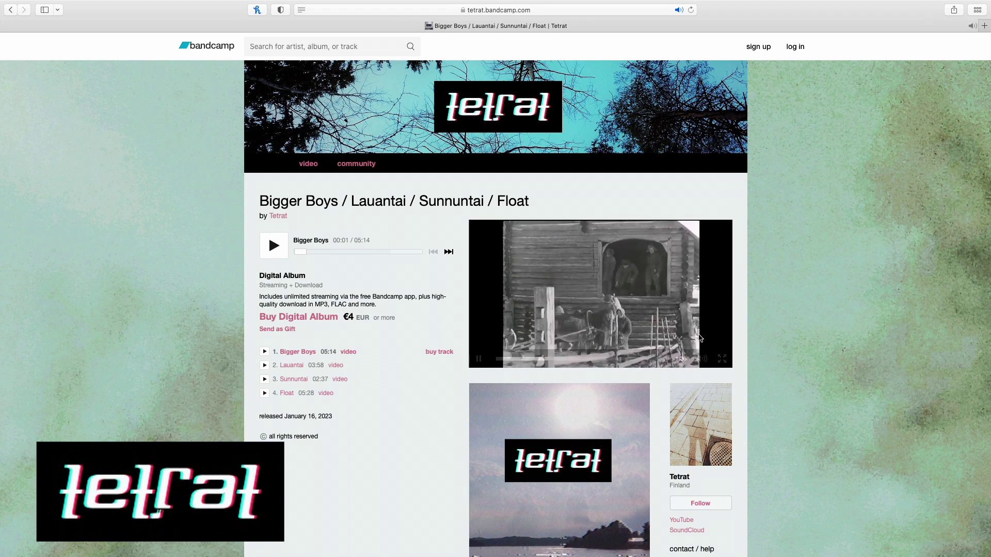
Step: Skip ahead in the playing Bandcamp video, and play the track Lauantai followed by its video
left_click(622, 359)
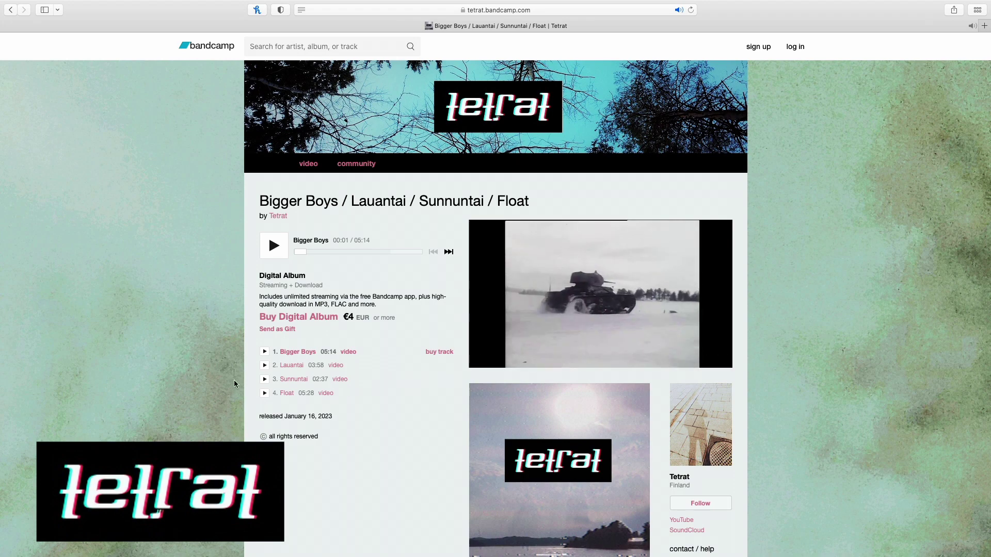
left_click(265, 366)
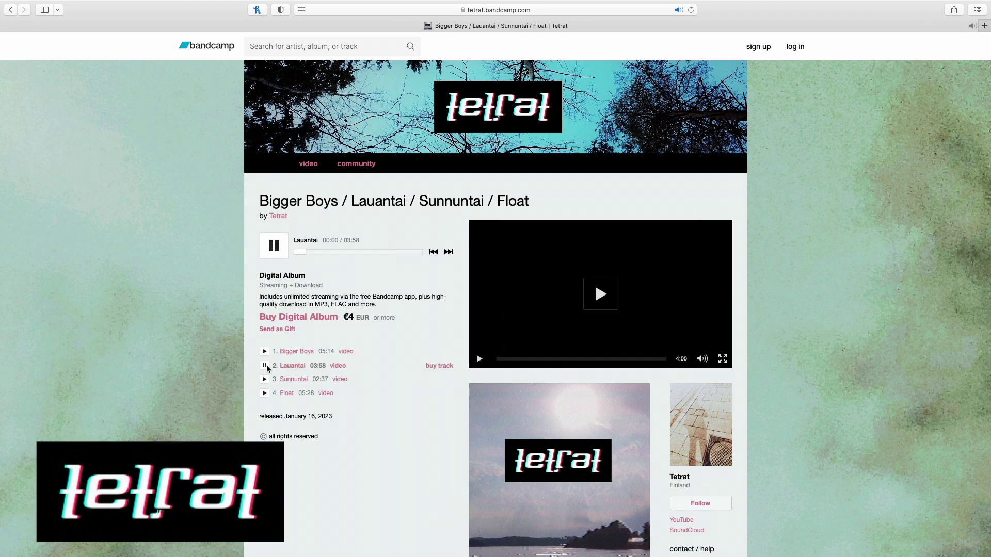
left_click(480, 360)
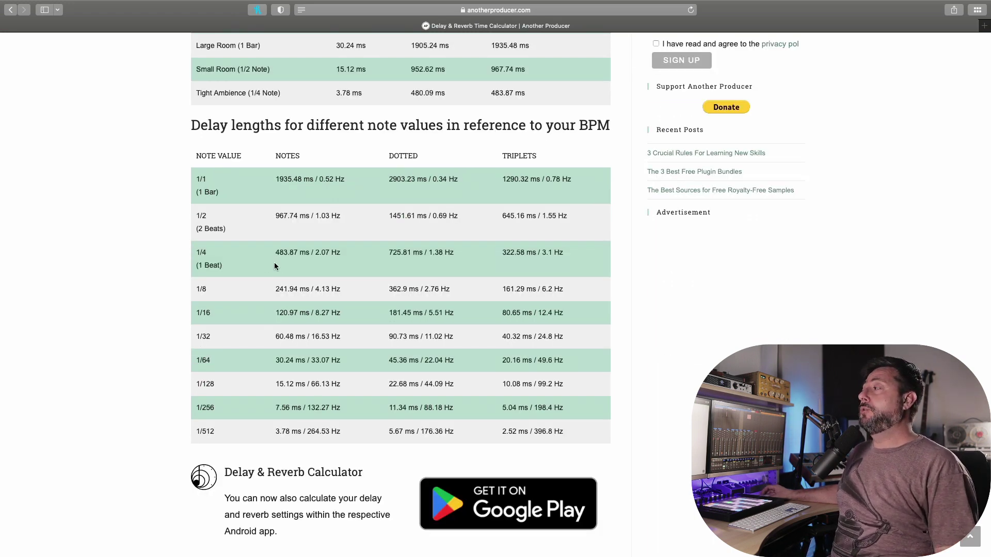
Step: Examine the reverb times and the notes, dotted and triplet delay lengths for 124 BPM in the time calculator
scroll(275, 266, "up", 5)
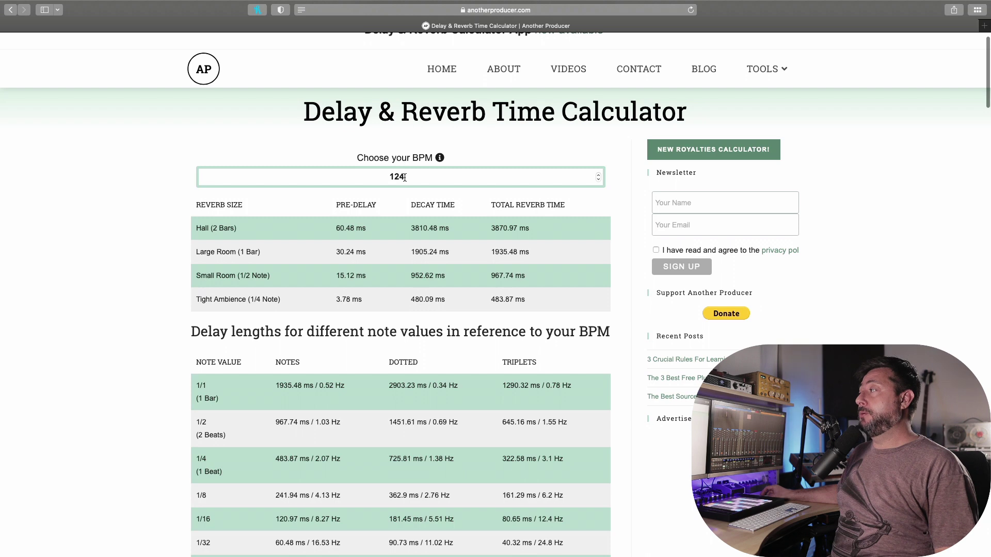
scroll(394, 283, "down", 9)
scroll(392, 279, "up", 5)
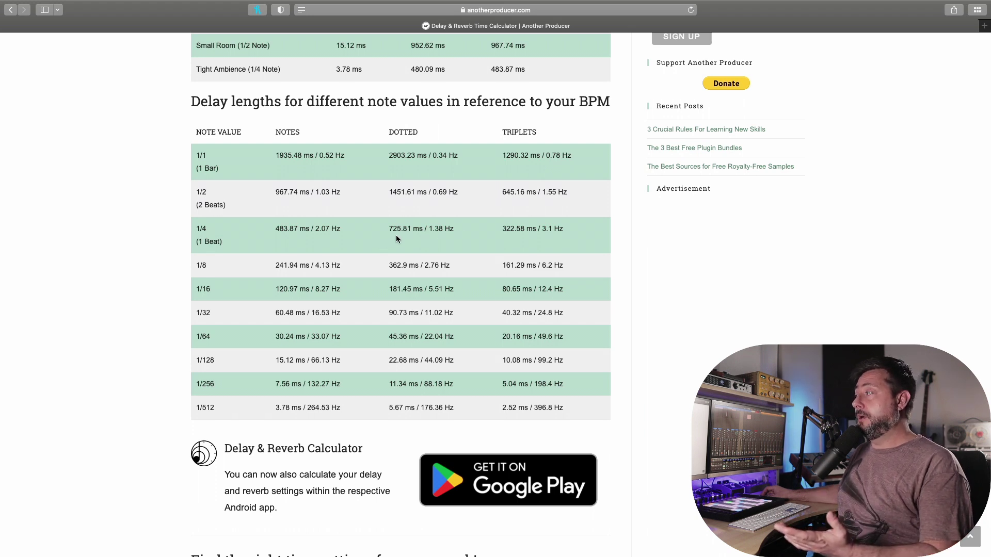
scroll(226, 256, "up", 1)
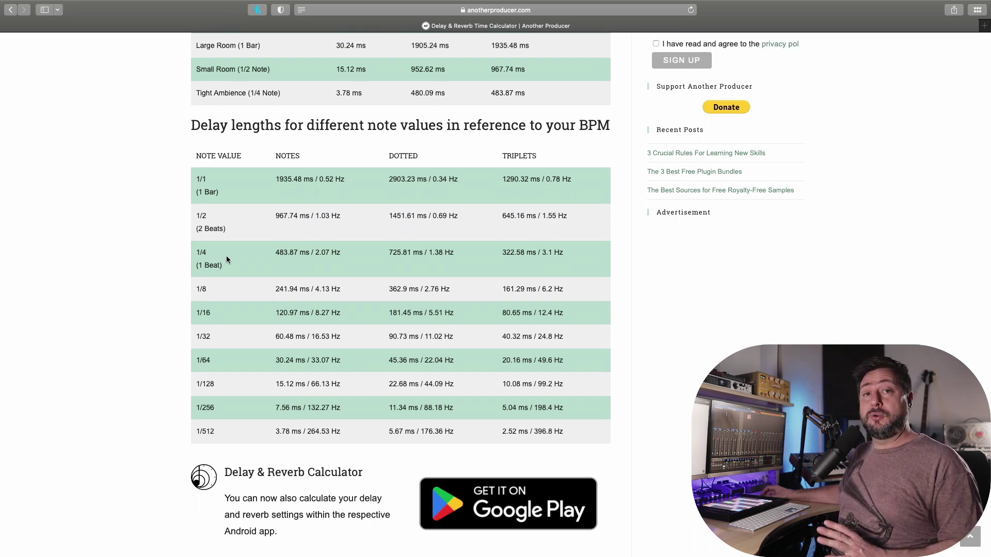
scroll(682, 435, "up", 6)
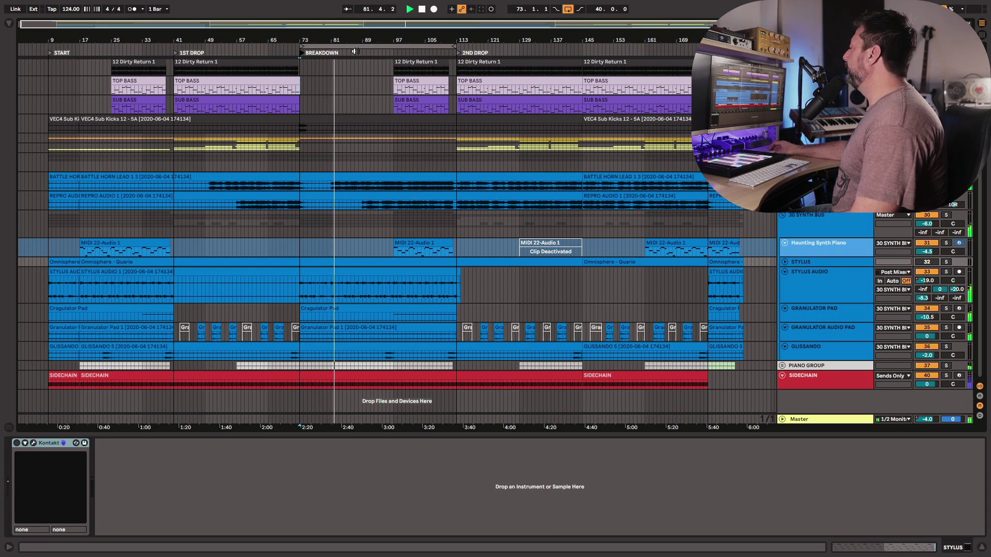
Step: Inspect the MIDI notes of the breakdown clip on the GRANULATOR PAD track, and bring back the track's device chain
left_click(811, 313)
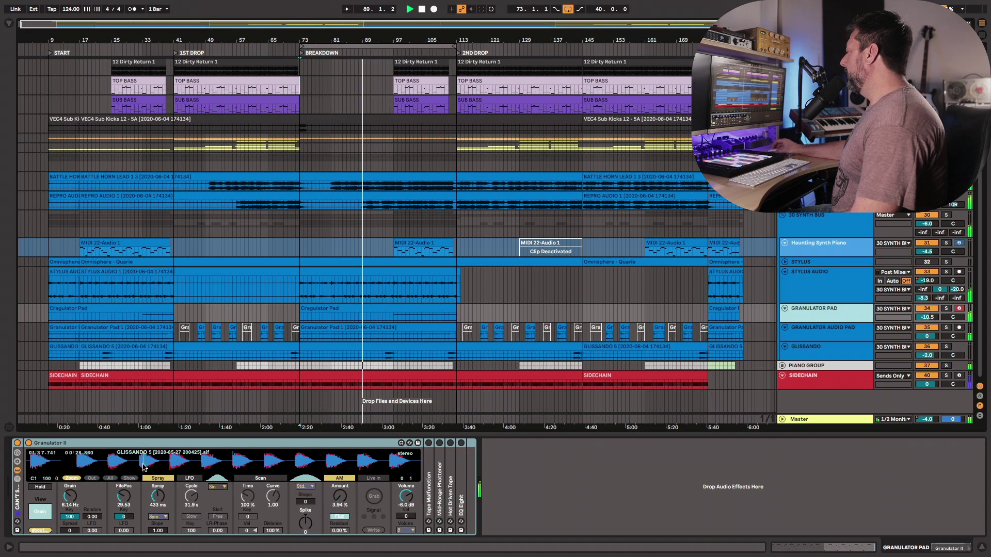
double_click(346, 310)
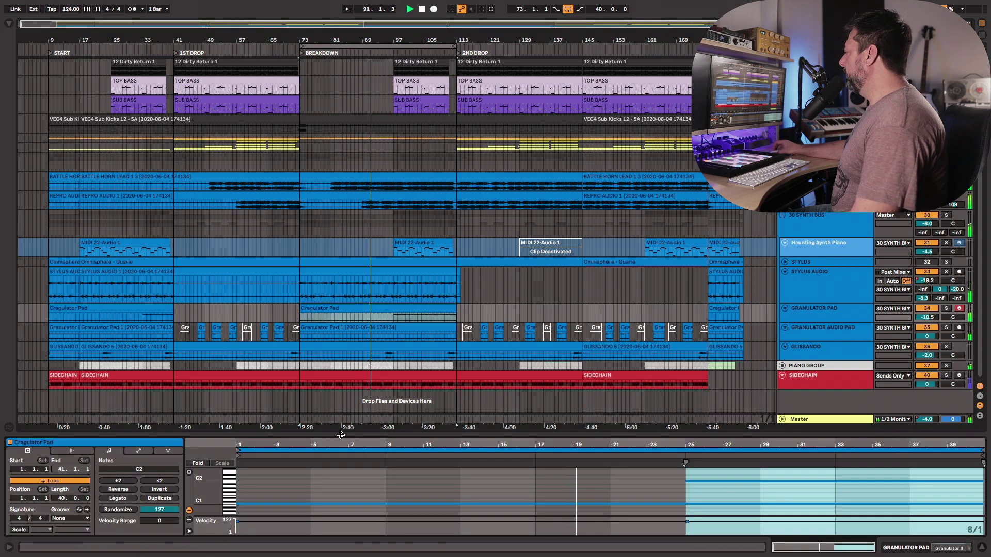
left_click_drag(340, 435, 340, 235)
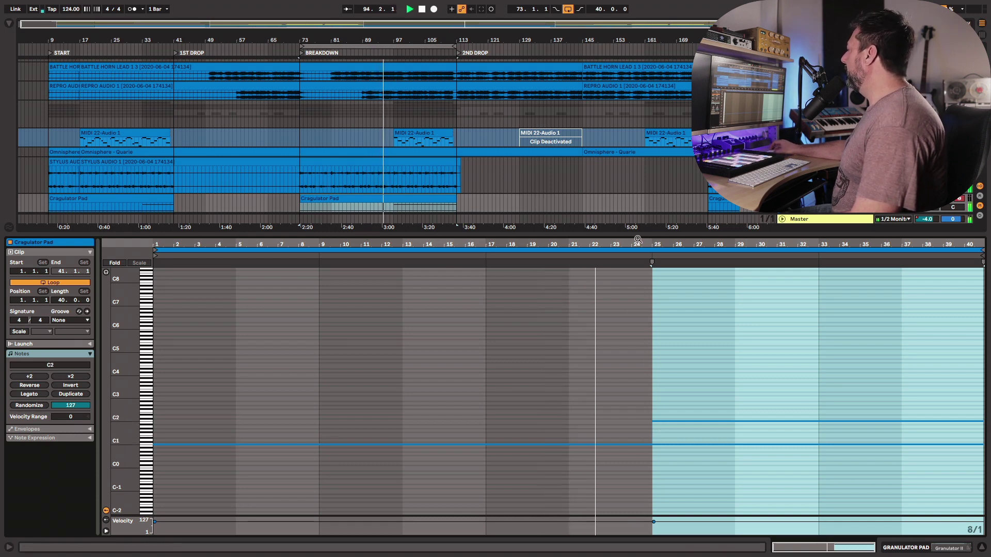
left_click_drag(638, 239, 455, 433)
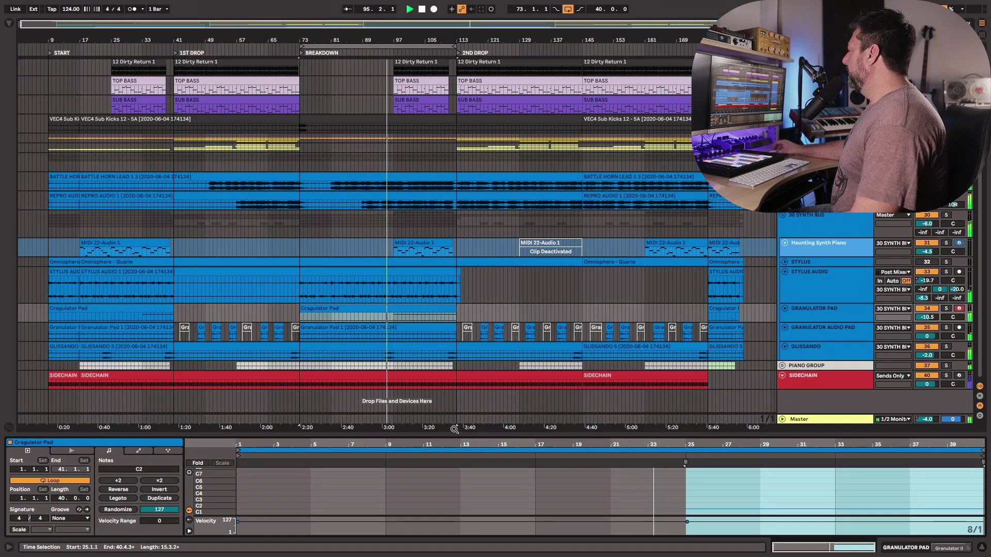
left_click(820, 320)
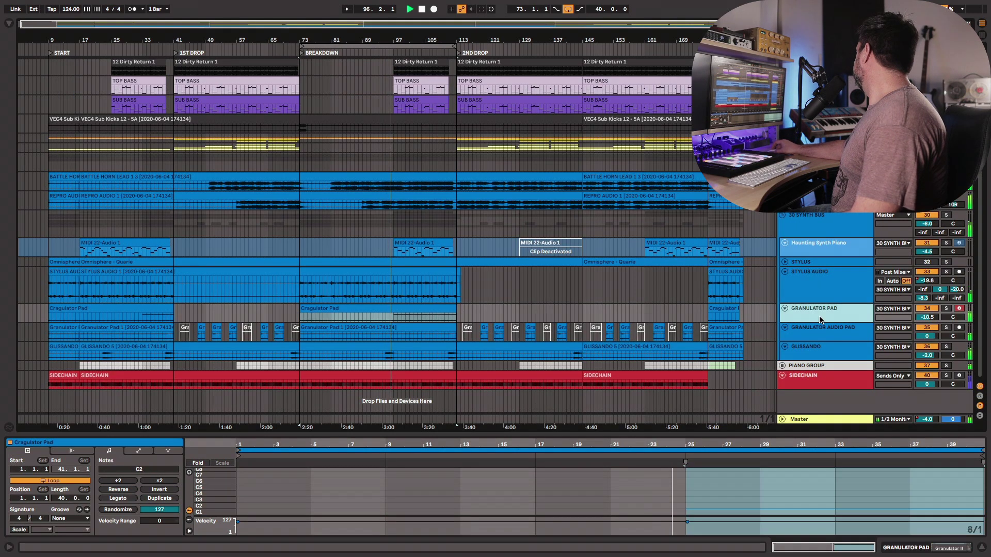
left_click(821, 319)
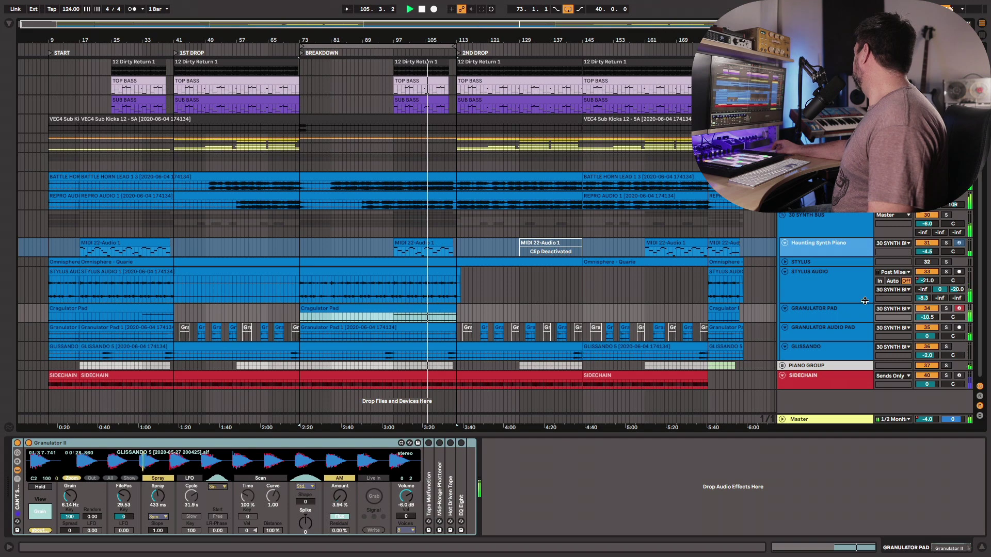
Step: Minimize the height of the STYLUS AUDIO track, solo the GRANULATOR PAD track and show its devices
left_click_drag(865, 304, 863, 274)
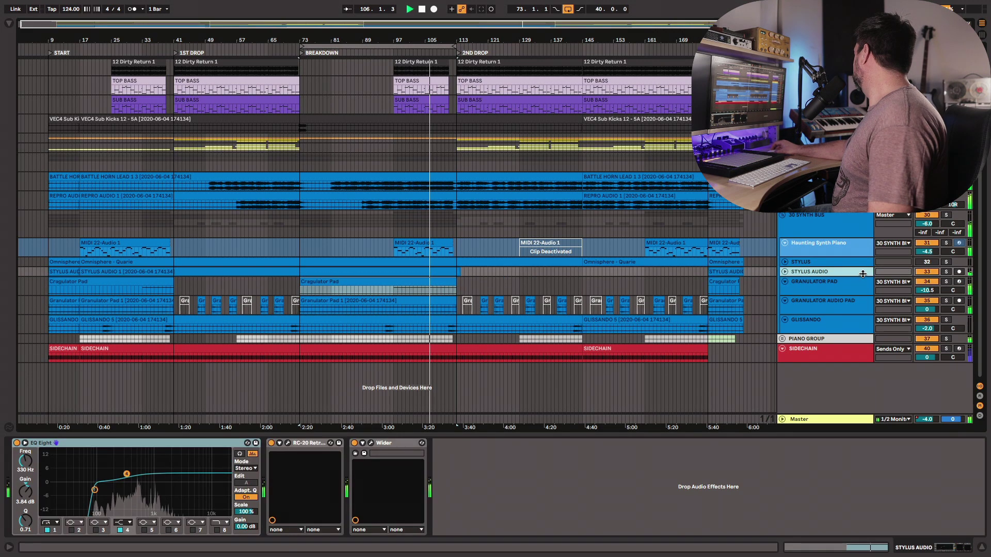
left_click(946, 282)
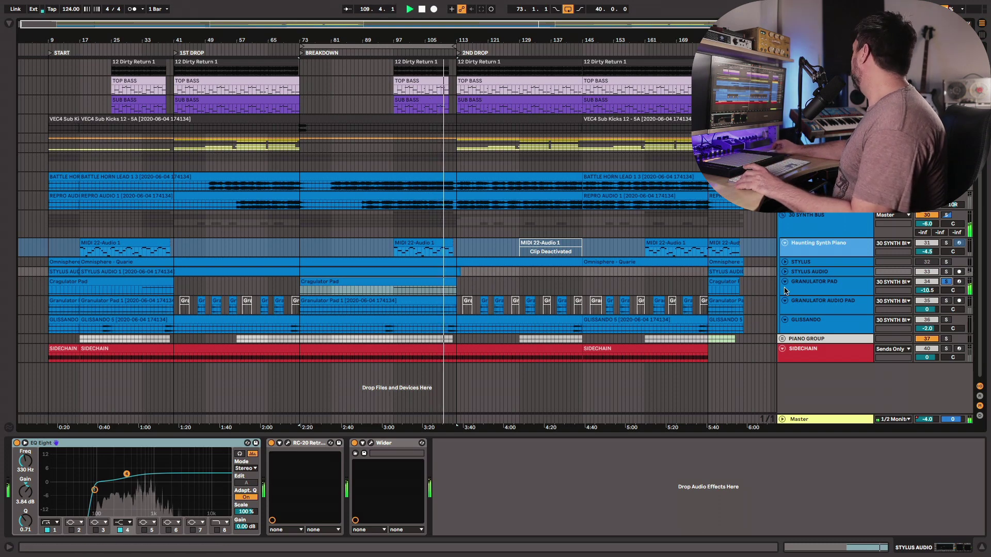
left_click(805, 287)
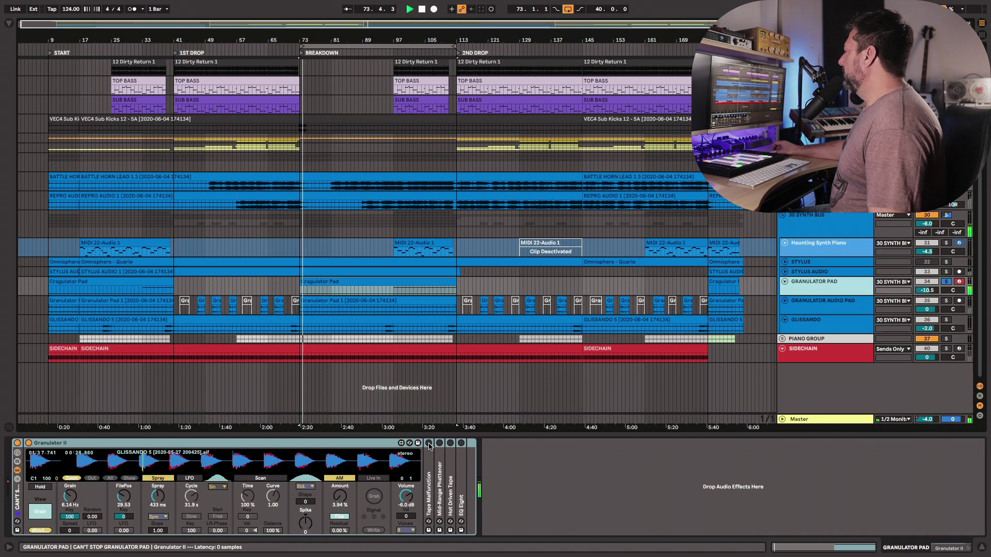
Step: Unfold the Tape Malfunction, Mid-Range Phattener, Hot Driven Tape and EQ Eight devices in the GRANULATOR PAD rack
double_click(430, 460)
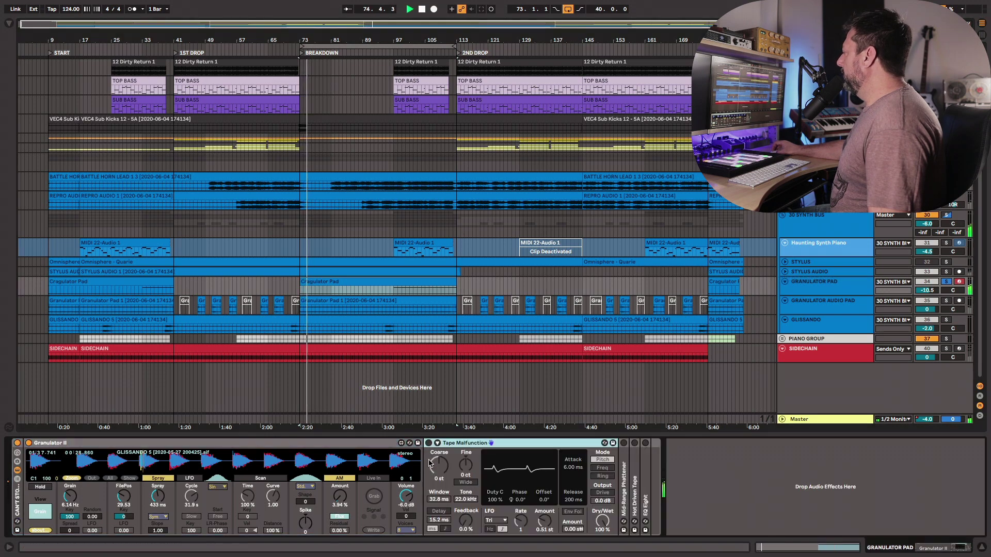
double_click(625, 480)
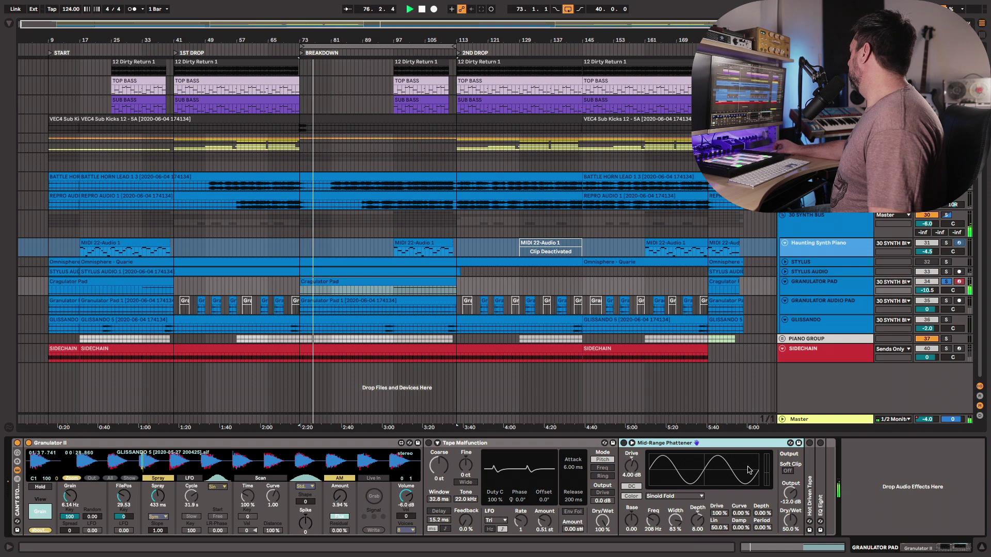
double_click(809, 480)
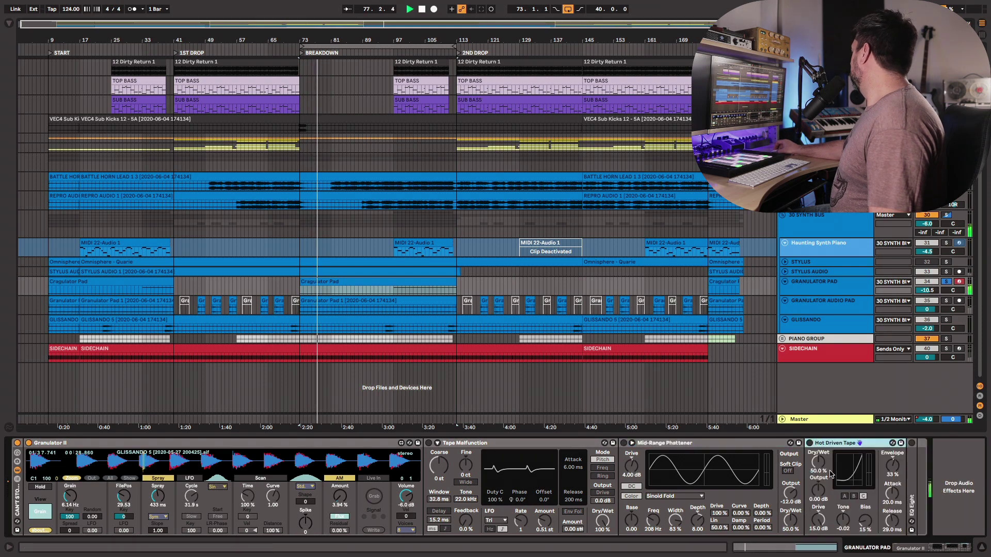
double_click(911, 475)
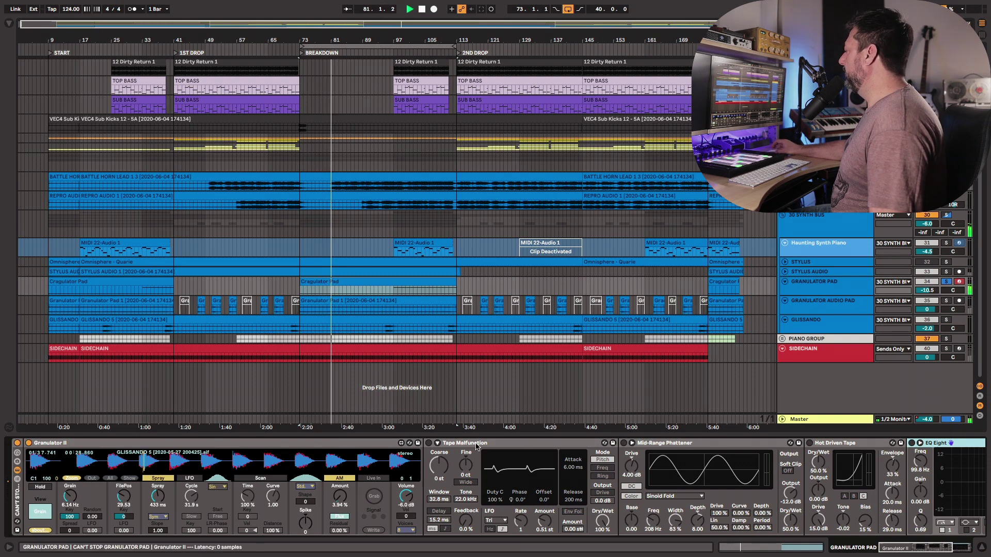
Step: Turn on Tape Malfunction, Mid-Range Phattener with its output at -14.0 dB, Hot Driven Tape and EQ Eight
left_click(429, 443)
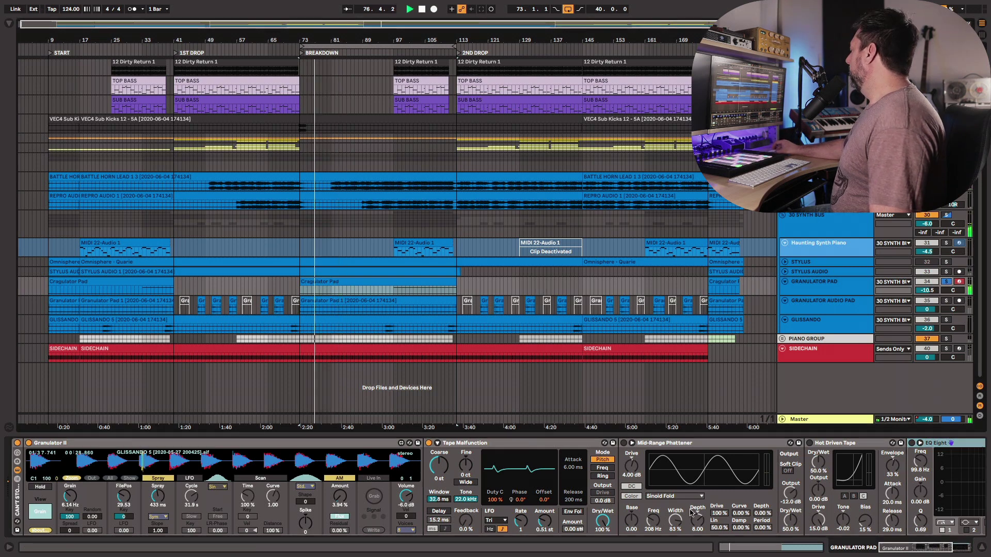
scroll(694, 497, "right", 5)
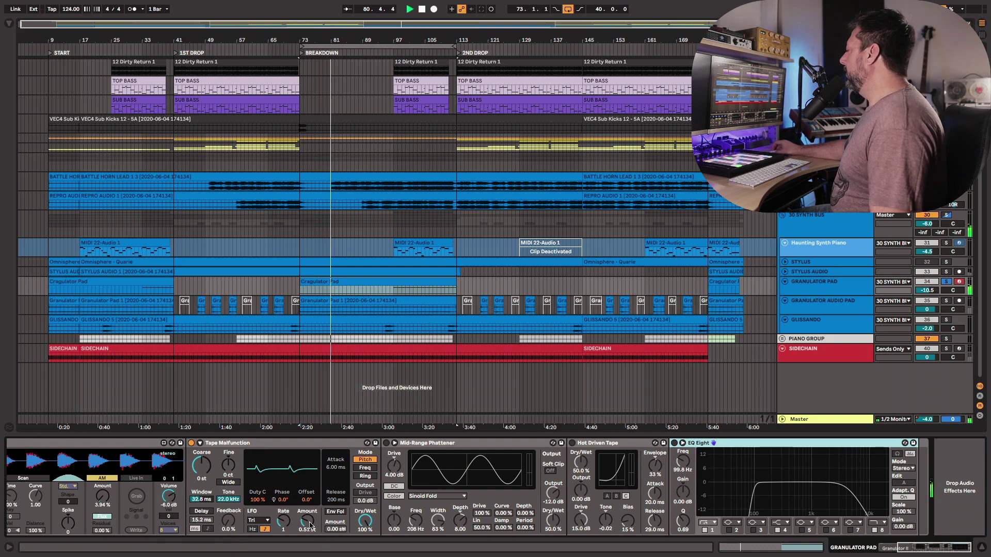
mouse_move(310, 526)
left_mouse_down()
mouse_move(309, 496)
mouse_move(307, 516)
left_mouse_up()
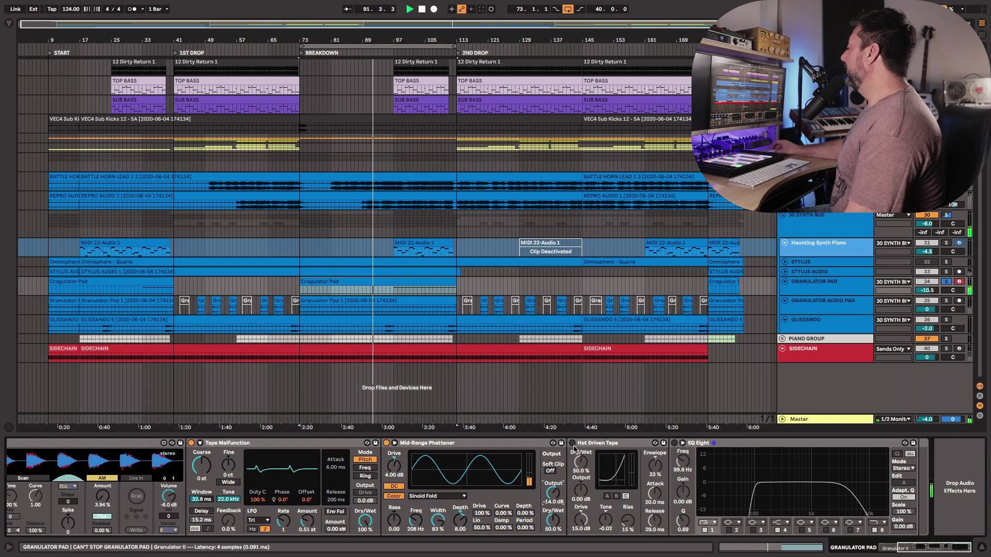
left_click(573, 444)
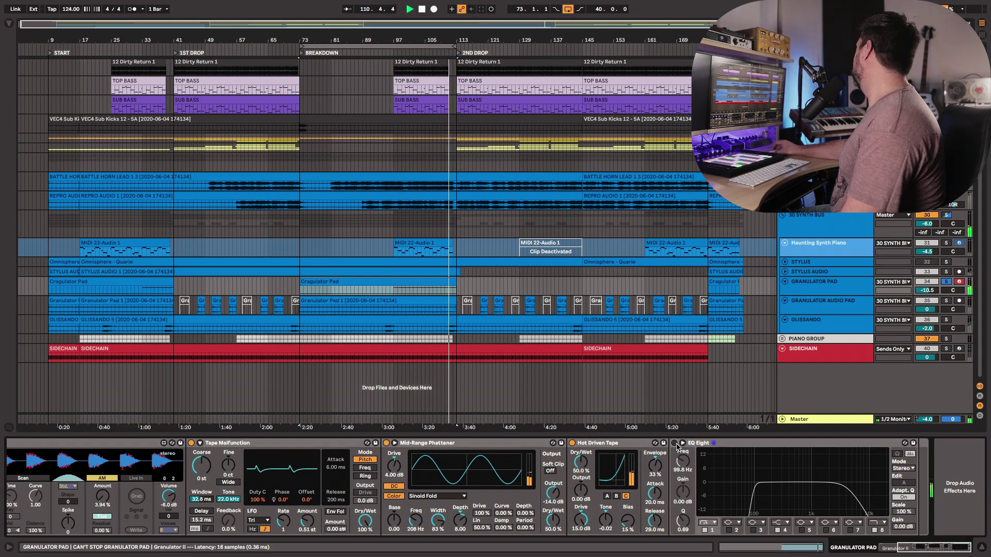
left_click(675, 443)
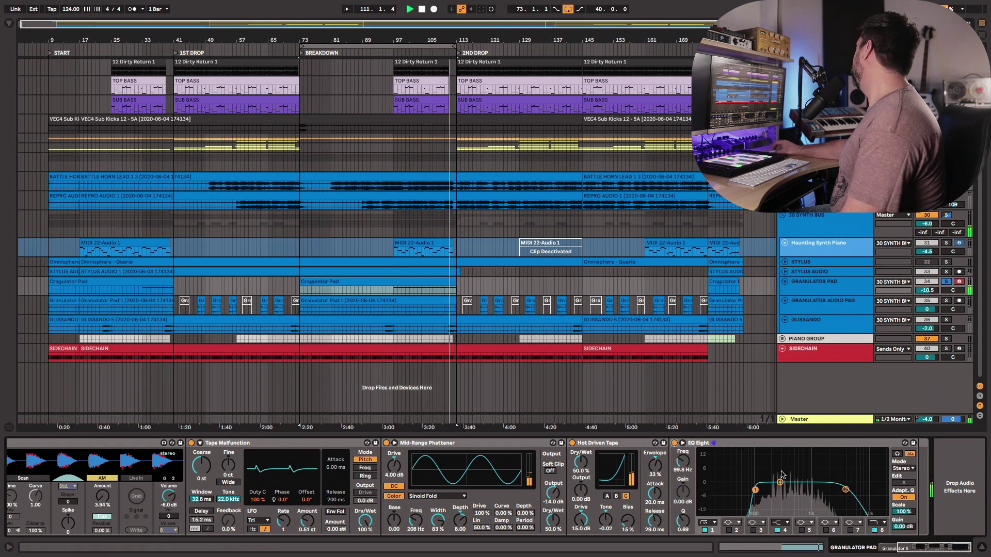
Step: Lower EQ Eight's low-cut band to about 69.9 Hz, enlarge the EQ display and check the device's oversampling option
mouse_move(755, 490)
left_mouse_down()
mouse_move(702, 491)
mouse_move(753, 491)
left_mouse_up()
left_click(683, 443)
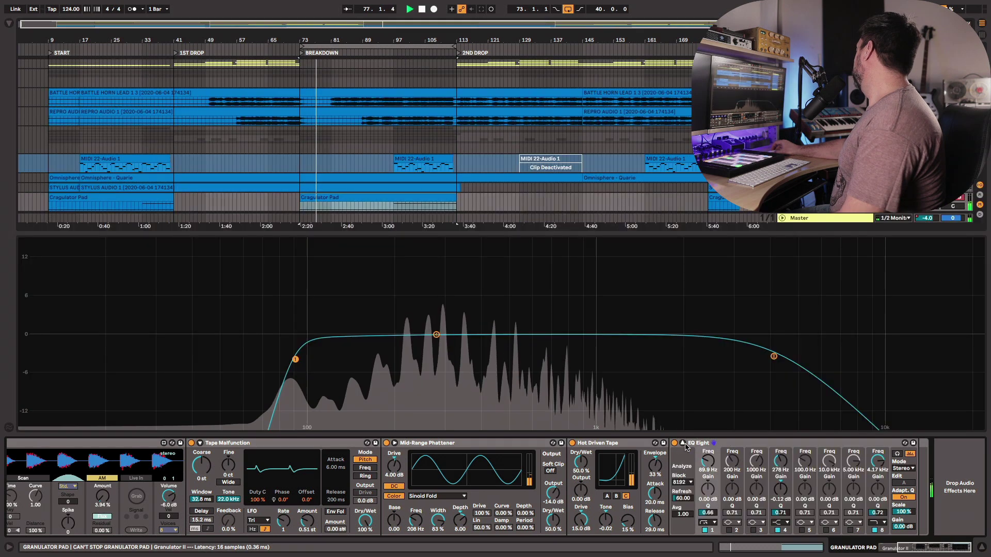
right_click(725, 442)
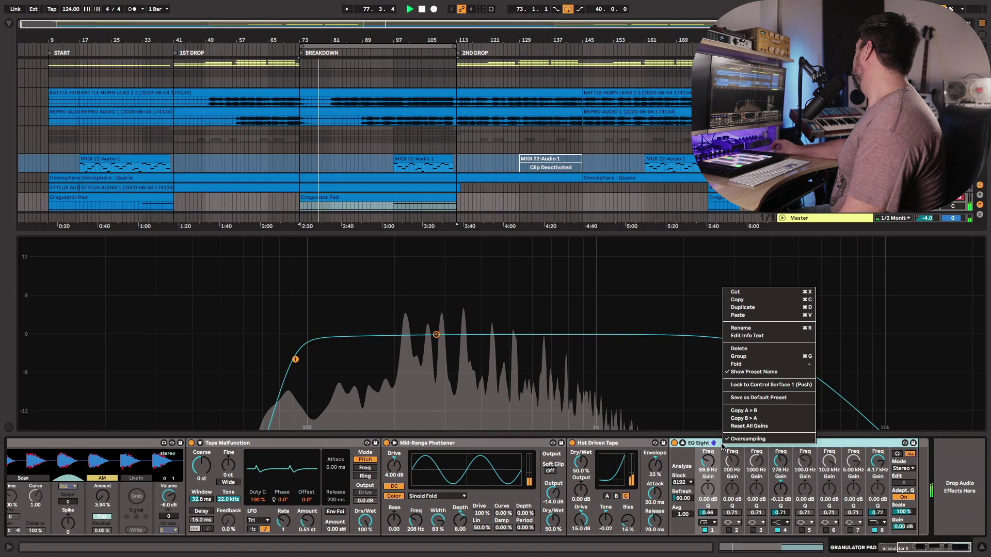
left_click(840, 443)
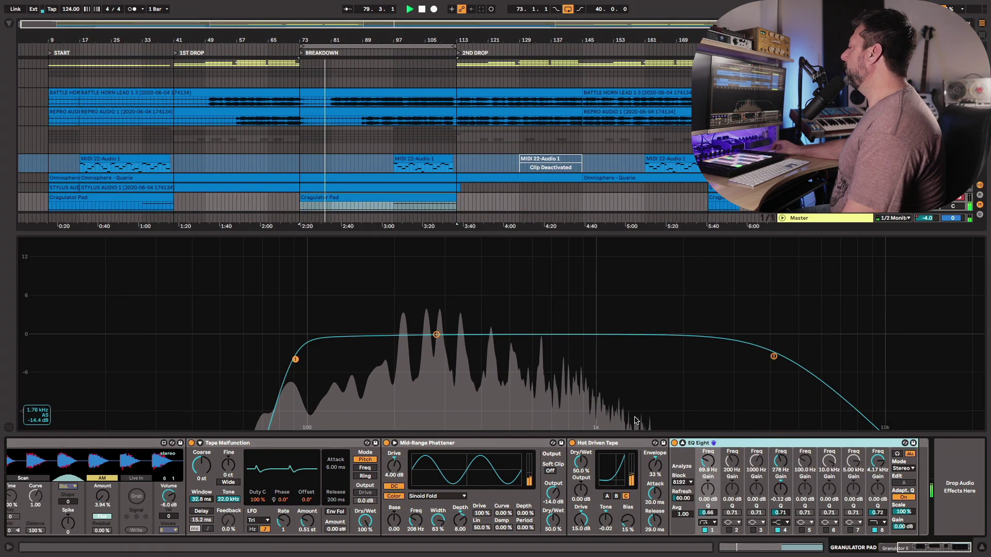
Step: Raise EQ Eight's low-cut band to about 110 Hz and set the high-cut band to about 4.15 kHz
left_click_drag(295, 361, 306, 358)
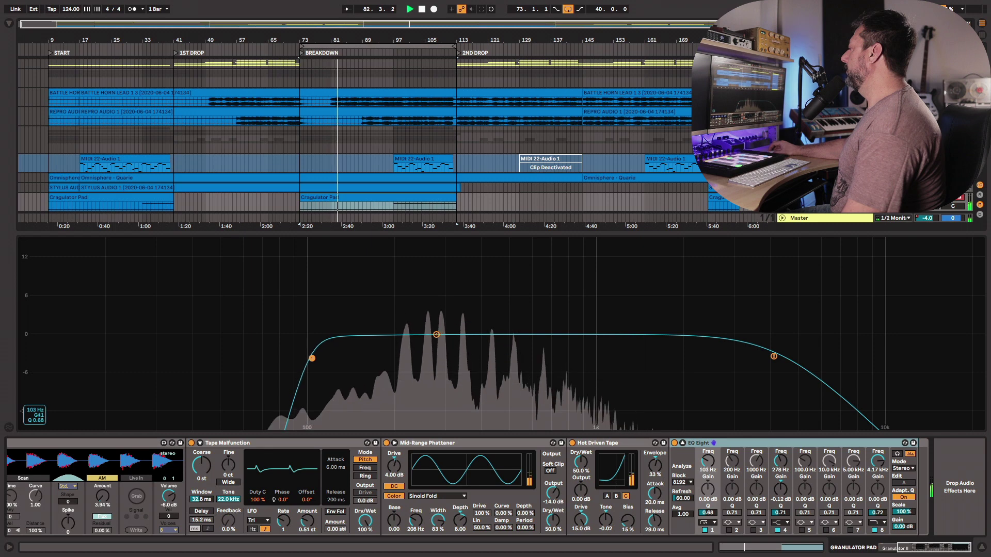
left_click_drag(312, 359, 321, 357)
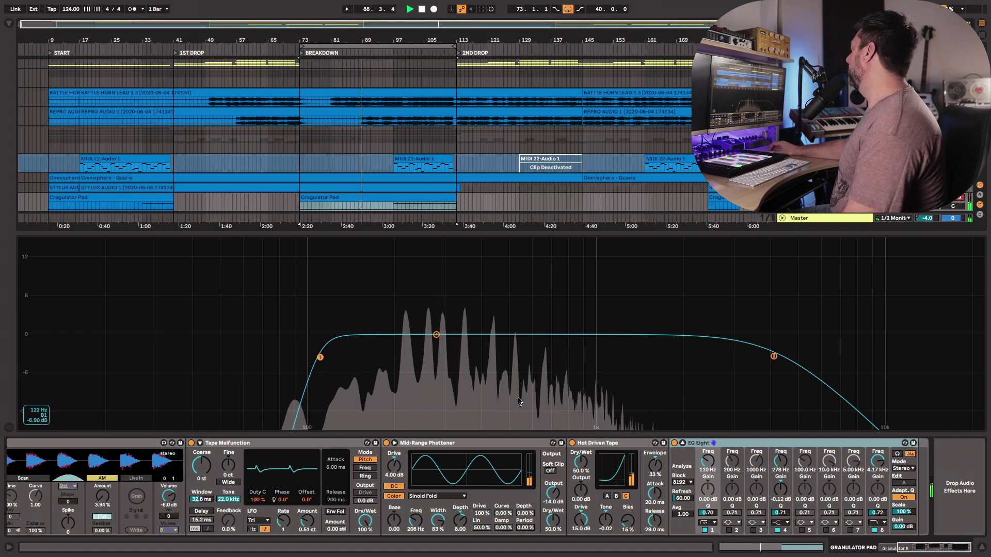
mouse_move(775, 357)
left_mouse_down()
mouse_move(907, 353)
mouse_move(671, 350)
mouse_move(773, 353)
left_mouse_up()
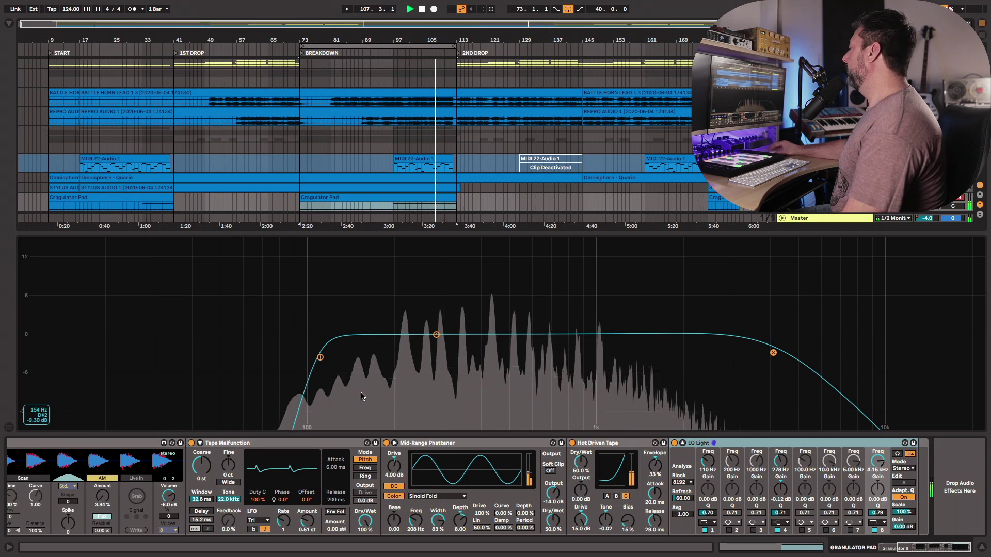
Step: Show the Granulator rack's macro controls, enter macro mapping mode and review the mappable parameters across all devices
scroll(248, 464, "left", 5)
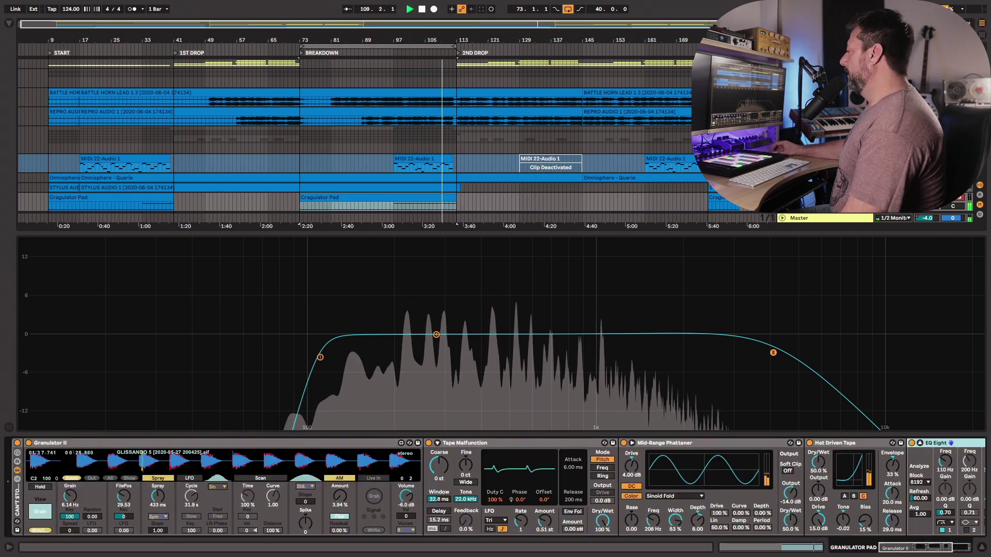
left_click(18, 453)
left_click(107, 444)
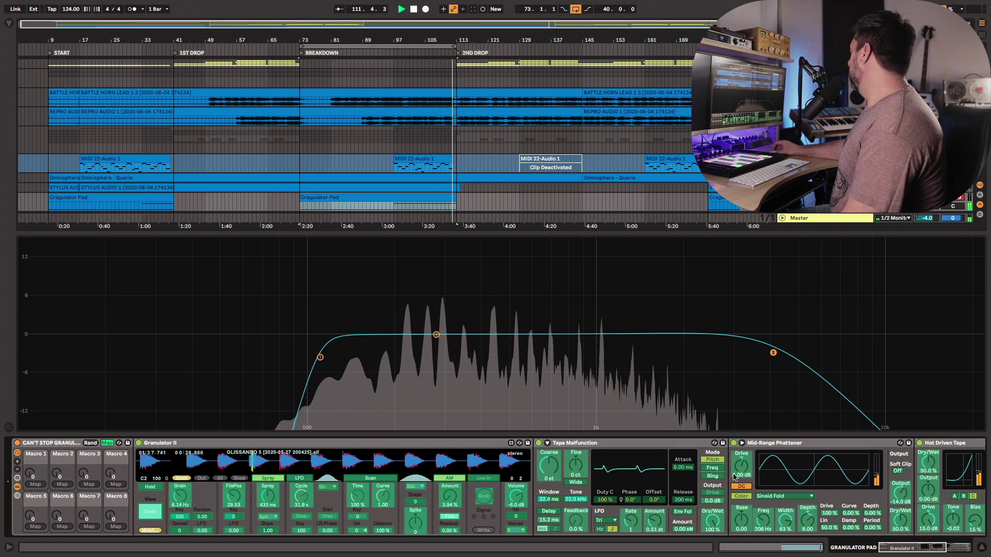
scroll(850, 475, "right", 5)
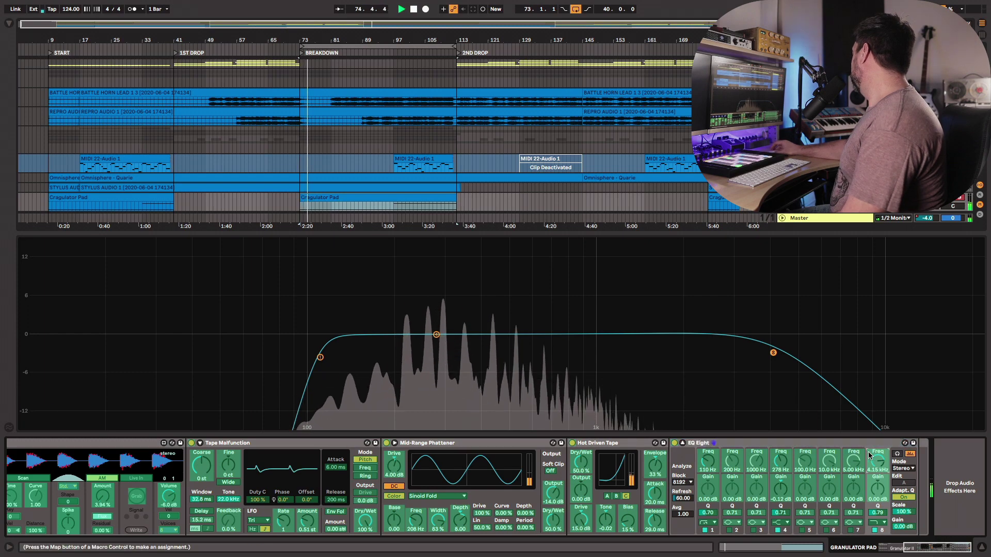
scroll(362, 490, "left", 10)
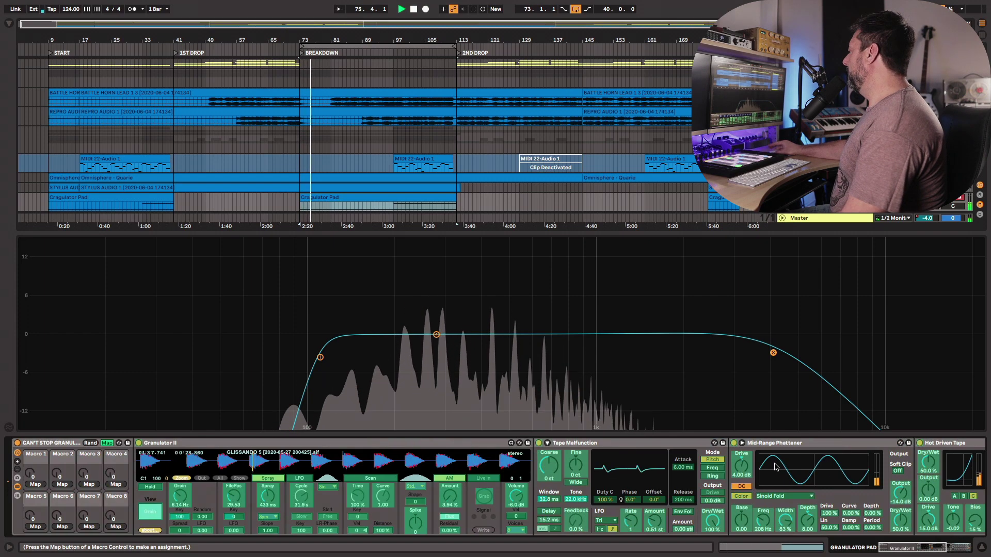
Step: Map Macro 1 to EQ Eight's band 8 frequency, set it to 2.48 kHz and leave macro mapping mode
left_click(34, 484)
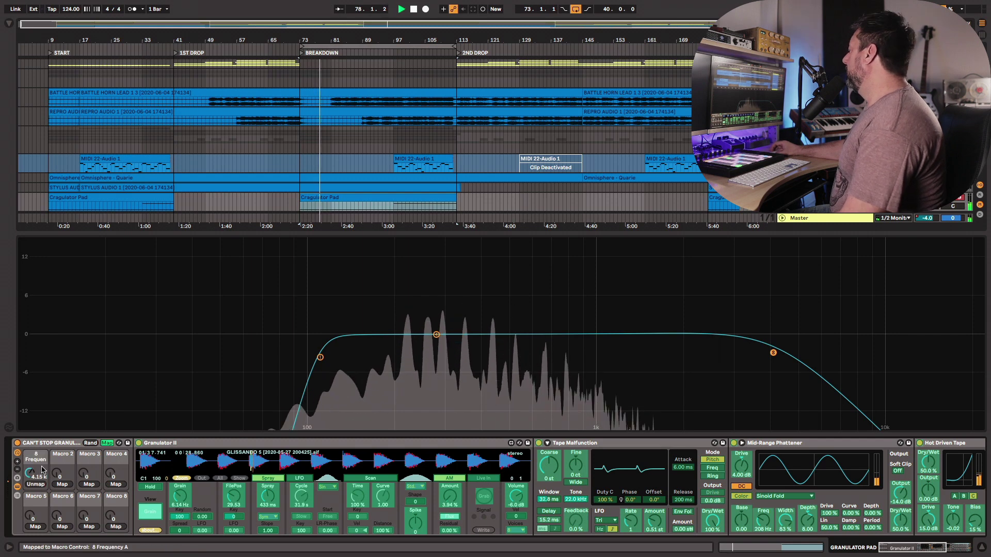
mouse_move(31, 473)
left_mouse_down()
mouse_move(31, 491)
mouse_move(32, 480)
left_mouse_up()
scroll(812, 491, "right", 7)
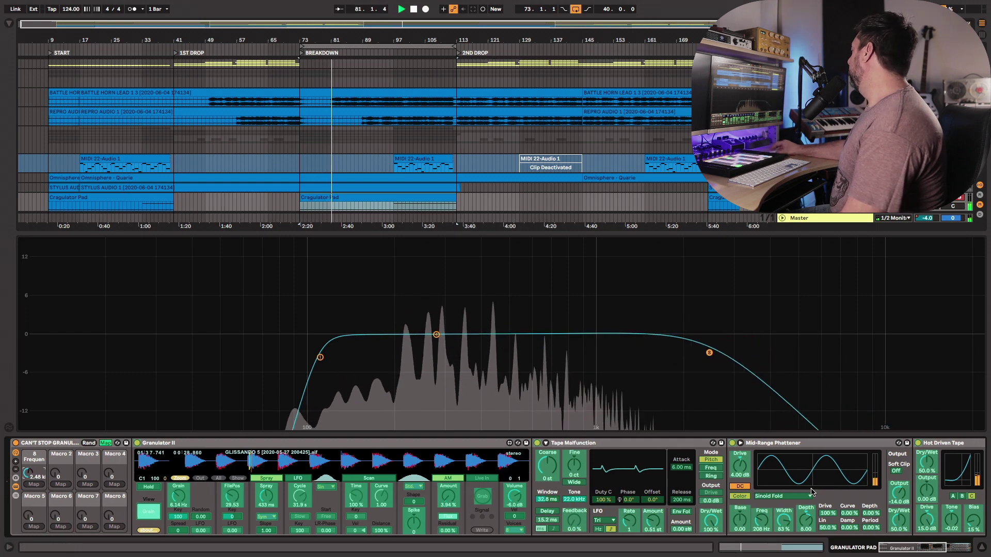
scroll(366, 483, "left", 7)
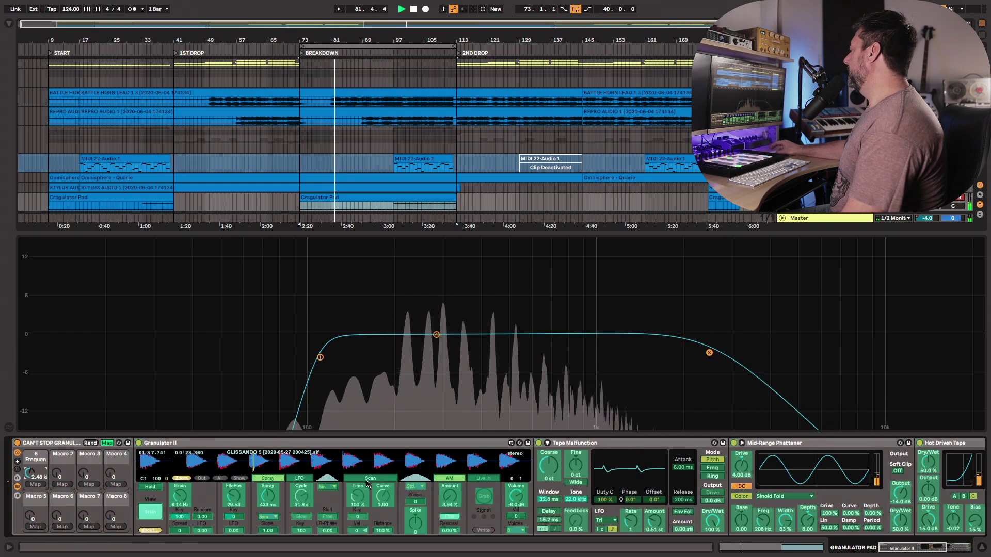
left_click(106, 442)
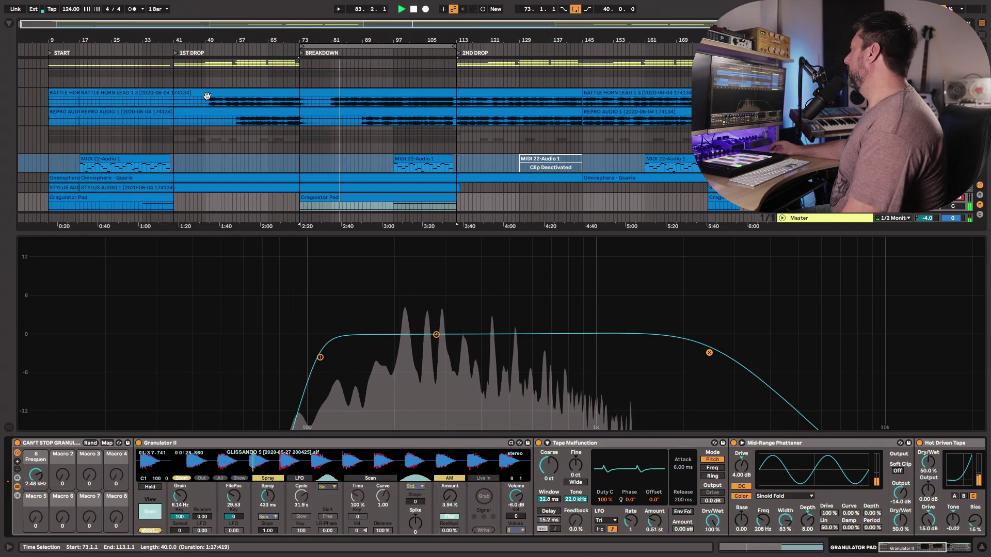
Step: Find the LFO modulator by searching the audio effects for "lfo" and add it after EQ Eight in the rack
left_click(8, 23)
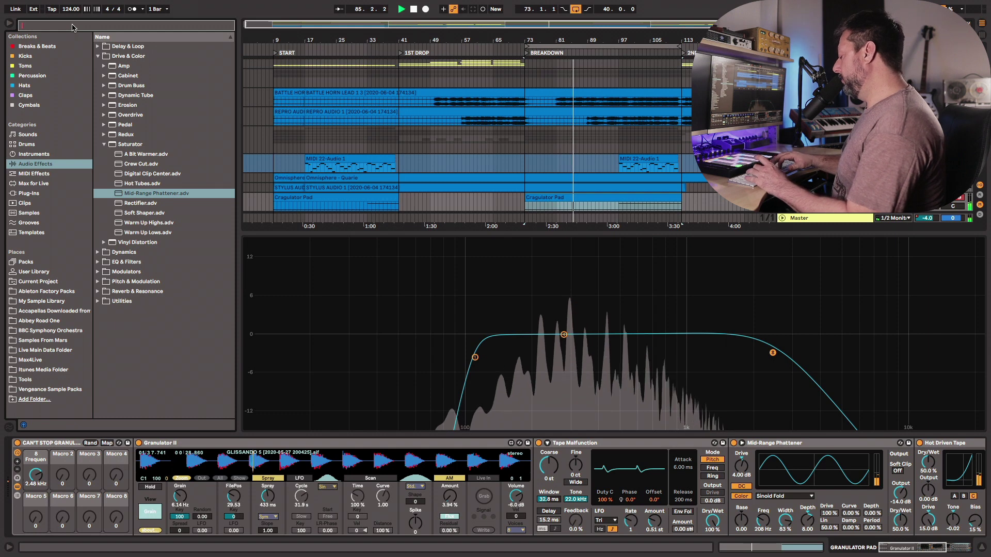
type("lfo")
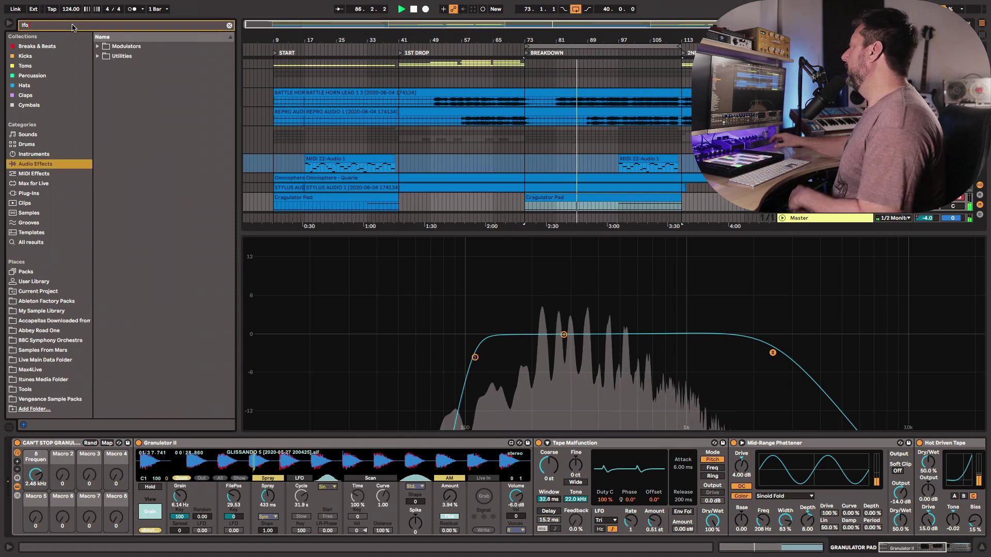
left_click(99, 57)
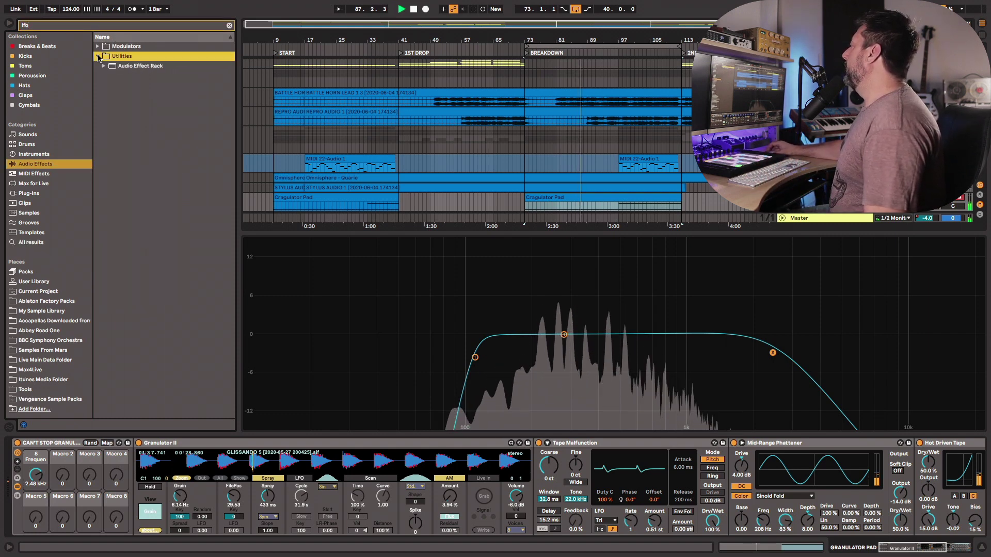
left_click(104, 67)
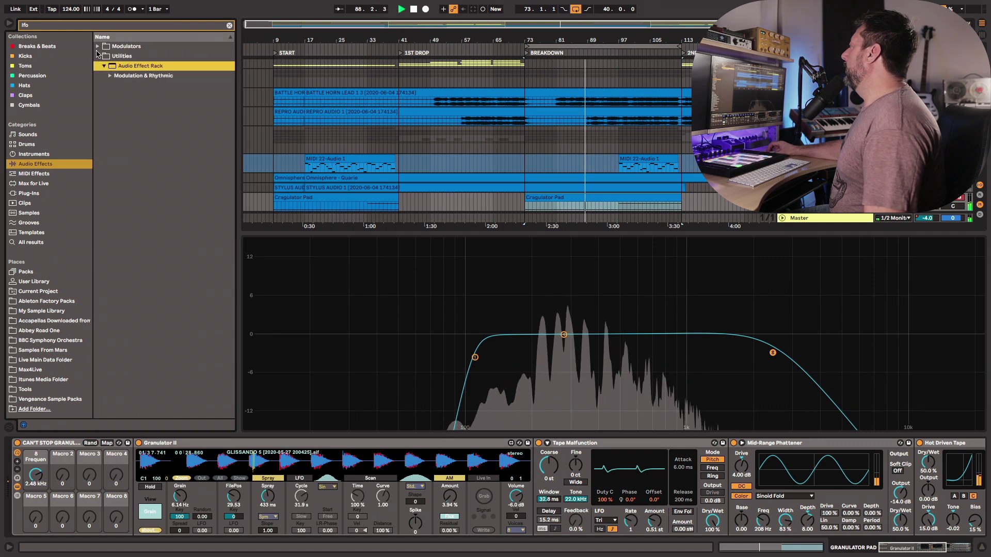
left_click(97, 46)
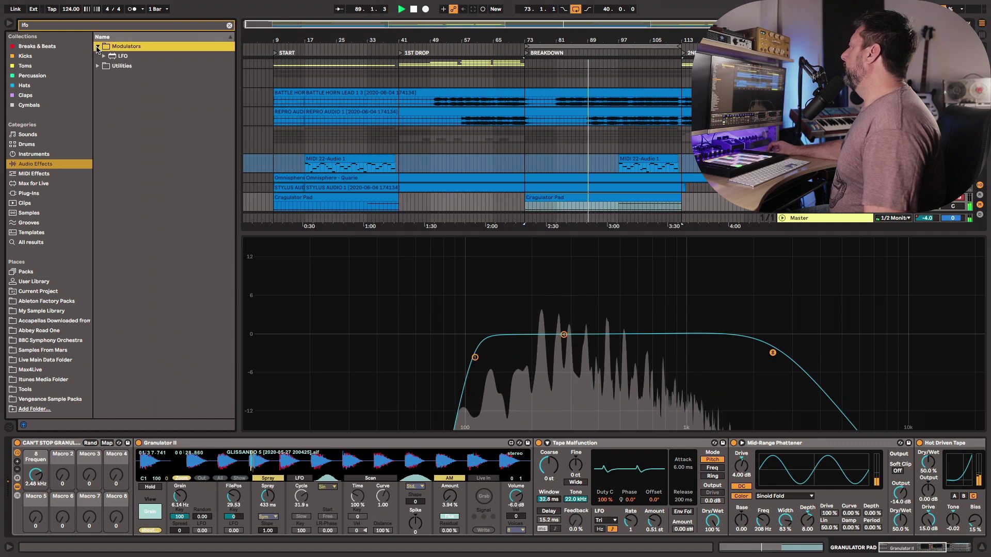
left_click(124, 58)
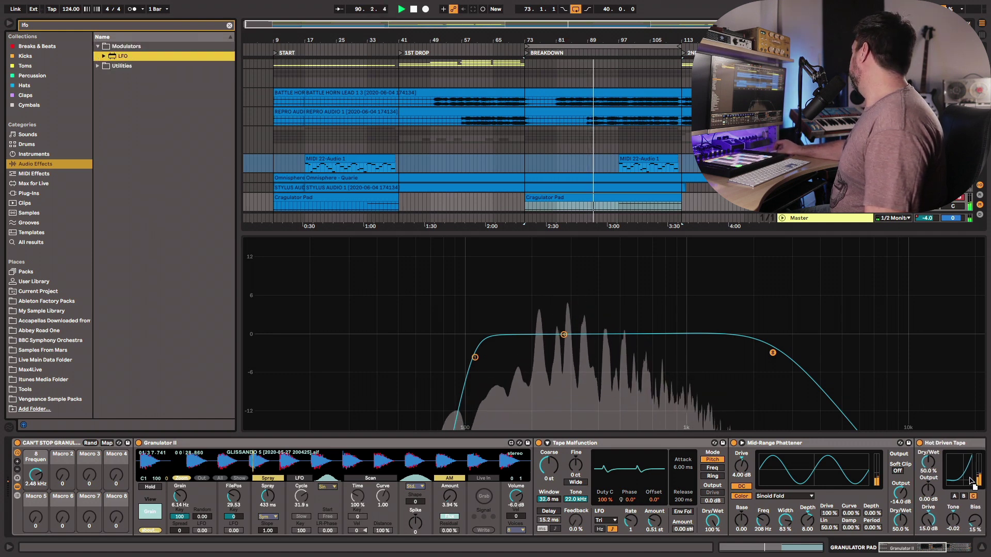
scroll(971, 481, "right", 10)
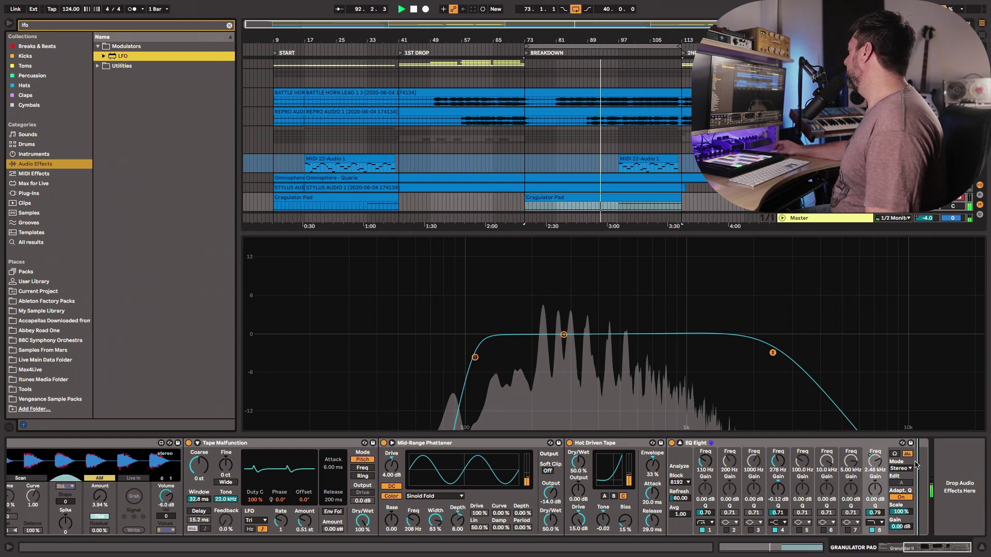
left_click_drag(936, 468, 905, 467)
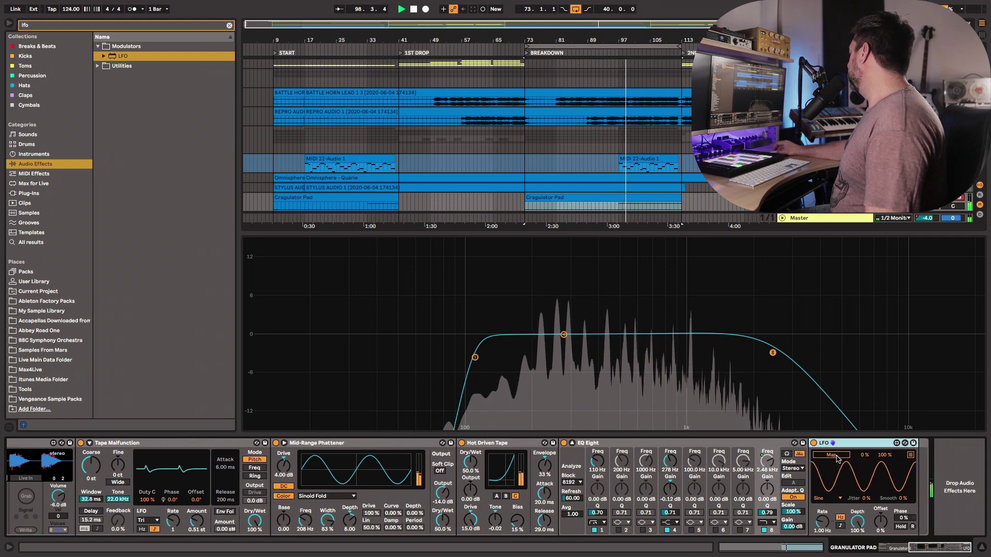
Step: Map the LFO to the rack macro that controls EQ Eight's band 8 frequency
left_click(837, 458)
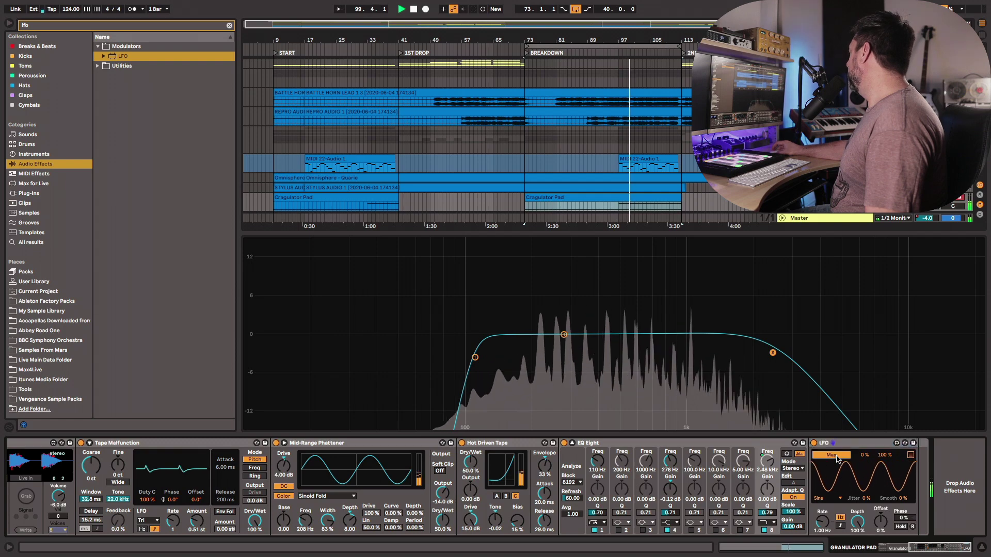
scroll(839, 459, "left", 5)
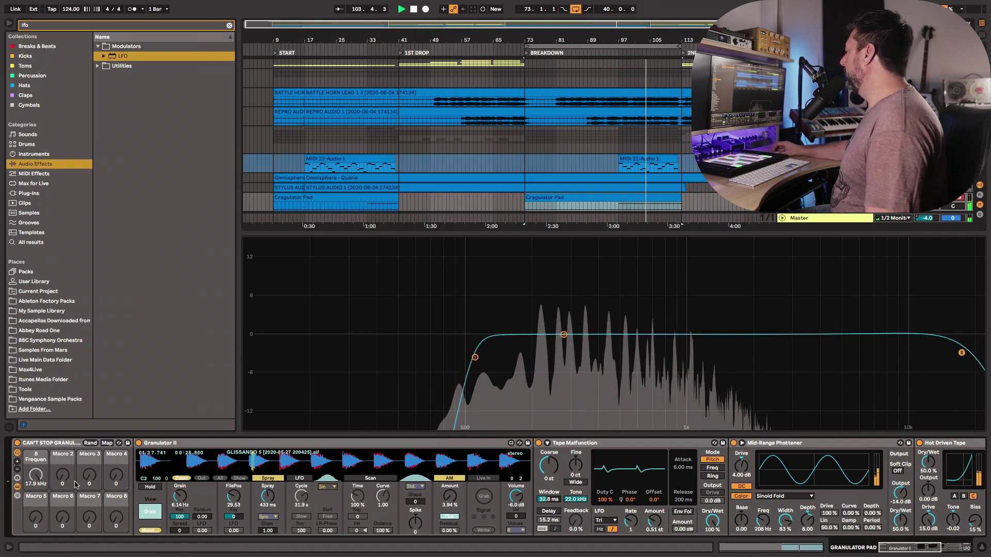
scroll(626, 486, "right", 5)
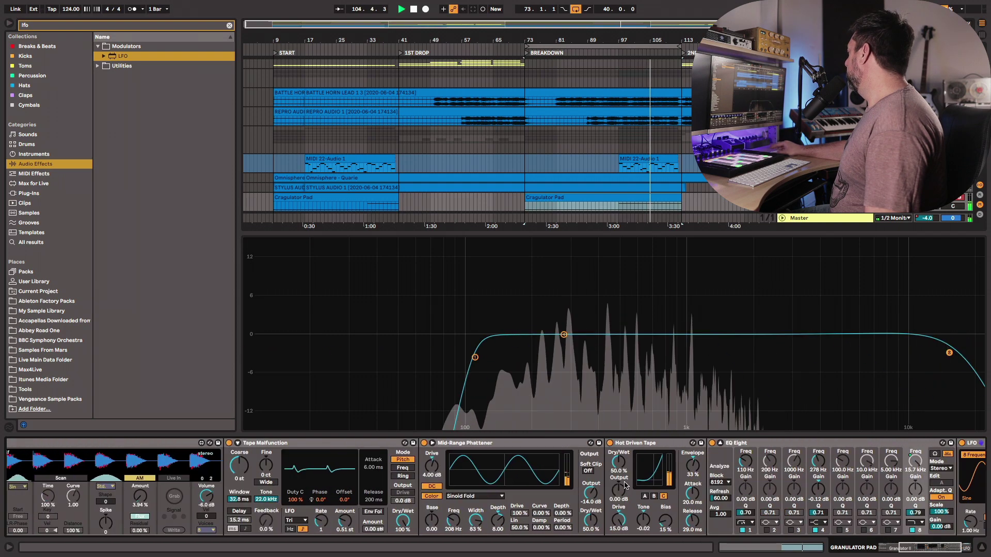
scroll(625, 487, "right", 3)
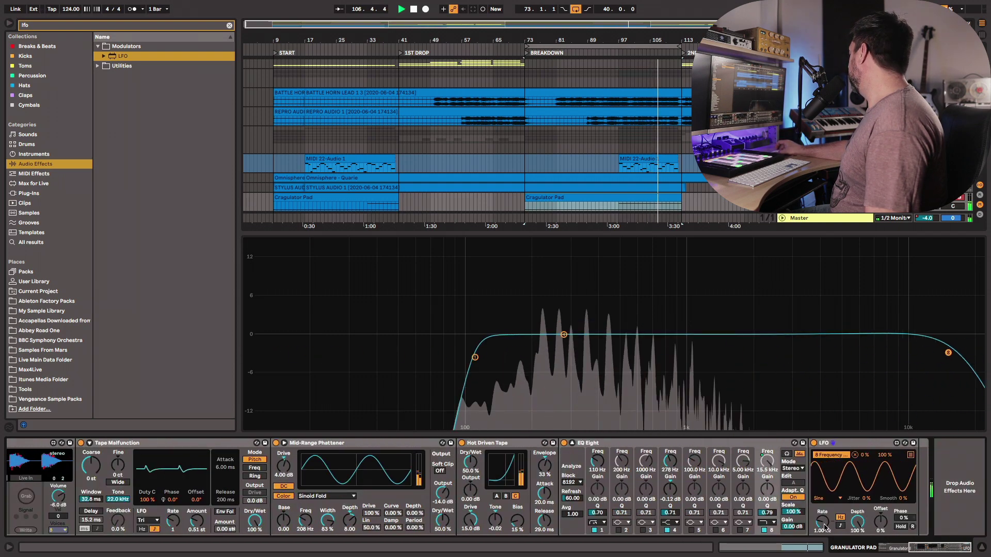
Step: Set the LFO's rate to 0.07 Hz, its depth to about 13.4% and its offset to 37%
left_click_drag(825, 527, 825, 544)
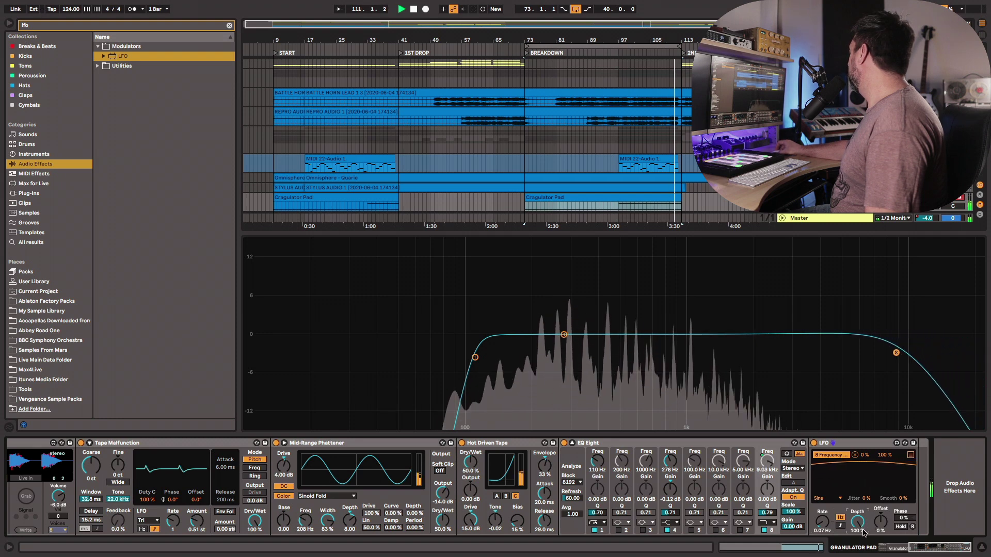
left_click_drag(861, 524, 860, 538)
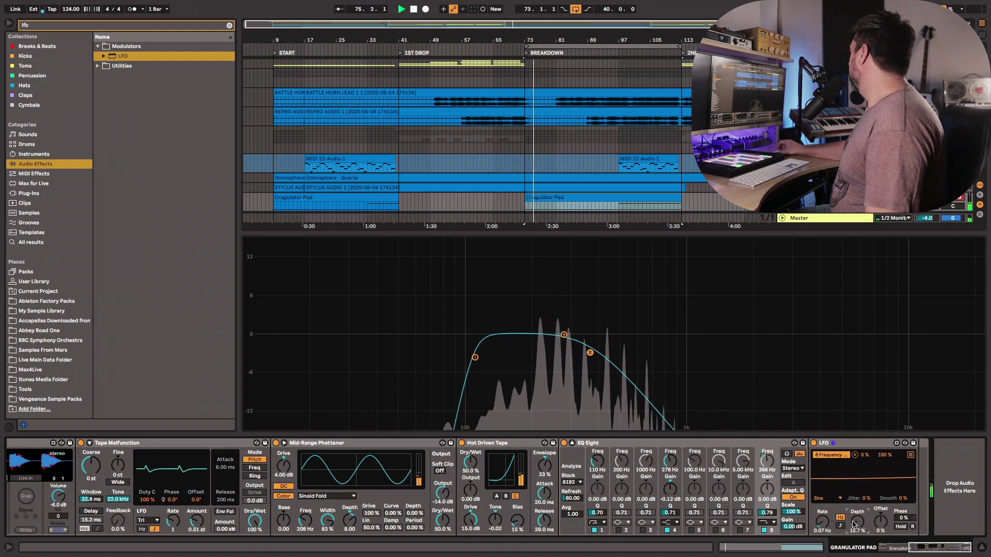
left_click_drag(857, 522, 858, 525)
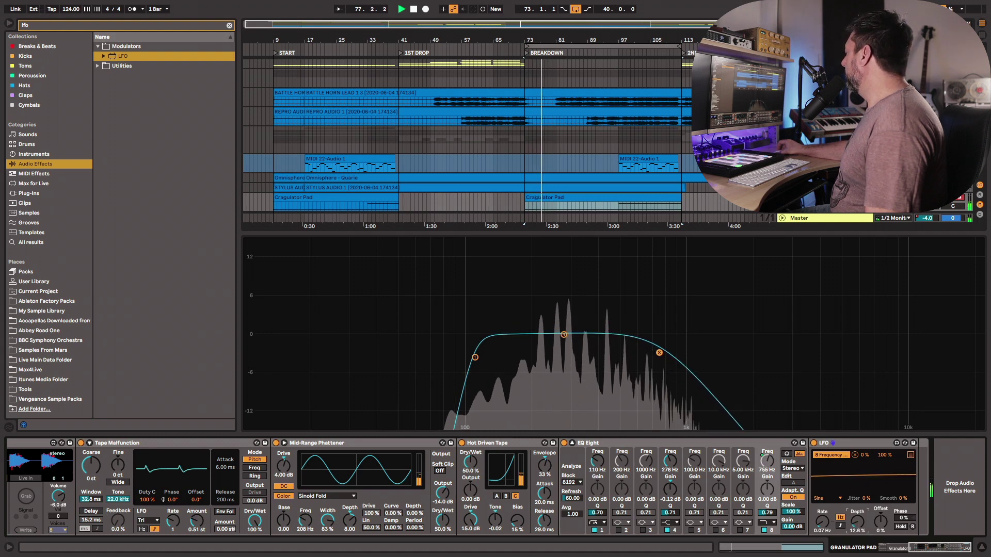
left_click_drag(858, 522, 857, 521)
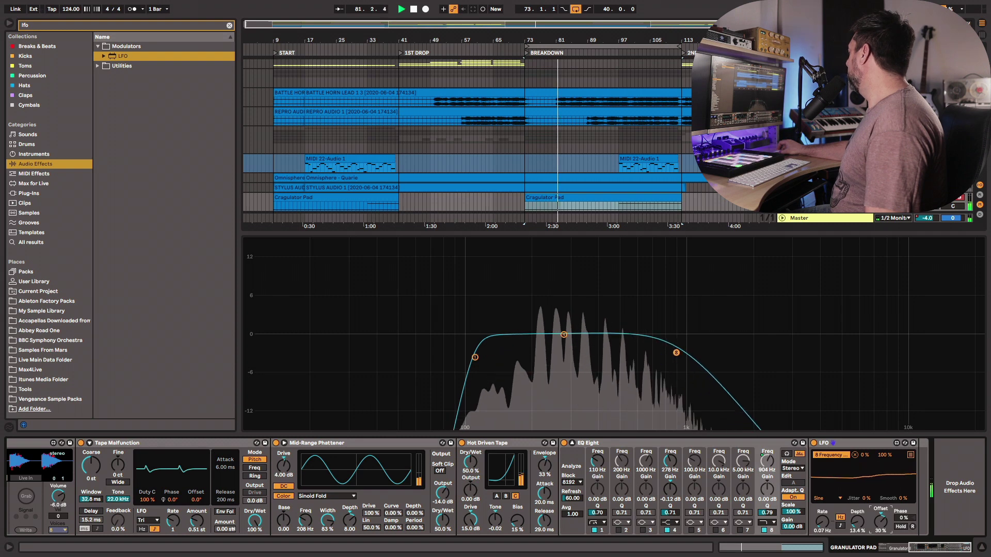
left_click_drag(882, 523, 883, 519)
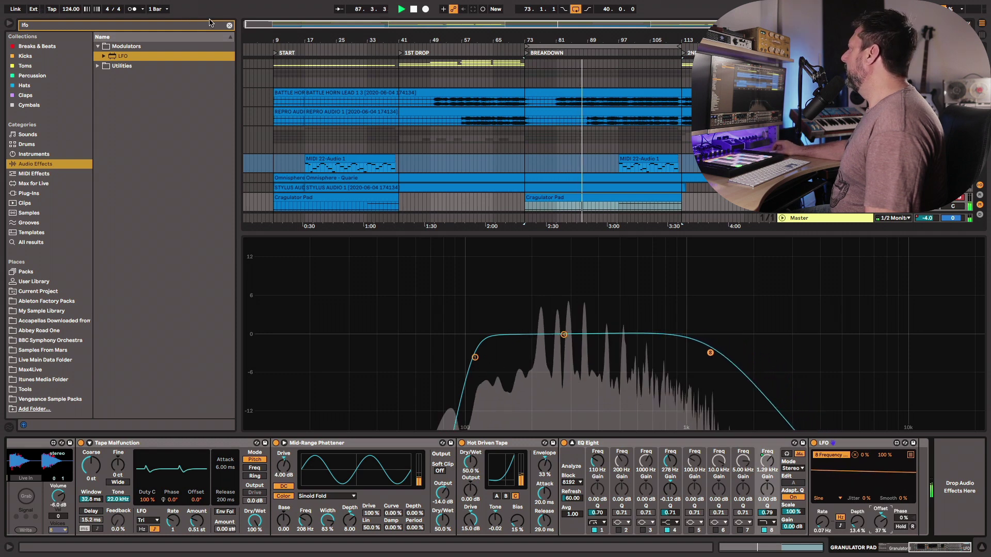
Step: Clear the browser search, hide the browser and fine-tune the LFO's rate
left_click_drag(39, 26, 13, 27)
key("BackSpace")
left_click(11, 24)
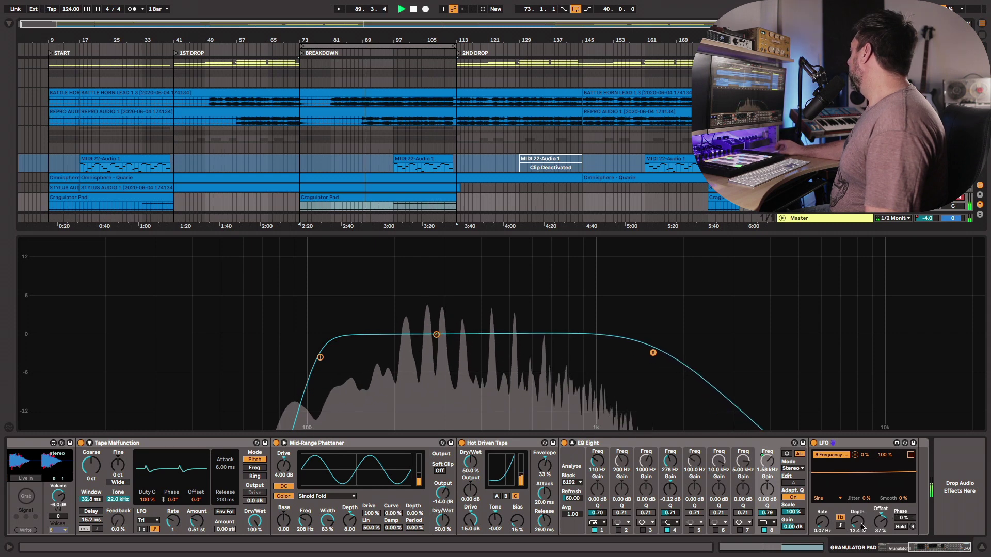
left_click(822, 522)
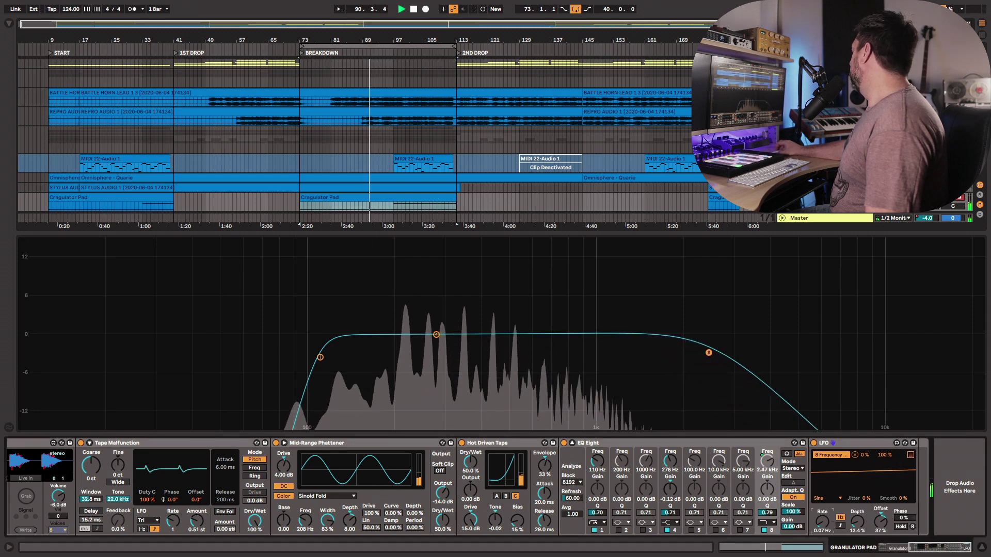
left_click_drag(822, 522, 822, 520)
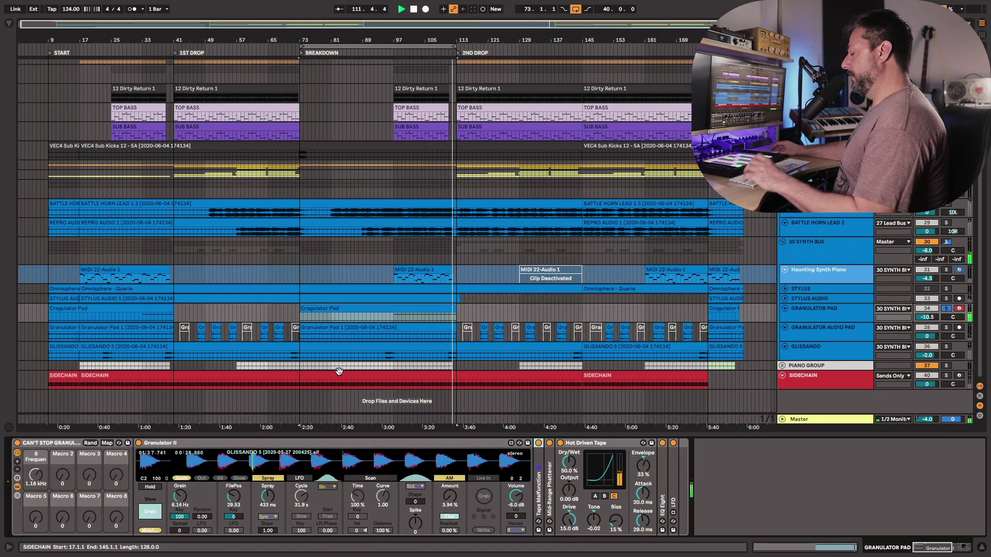
Step: In the session mixer, cut the Granulator track's send D, restore it to about -10 dB, and turn return D's send E fully down
key("Tab")
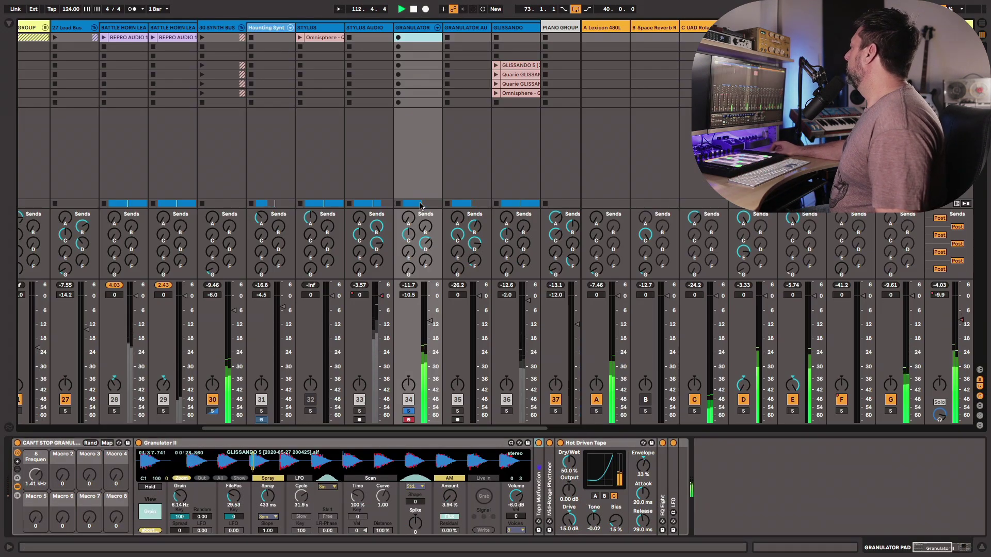
key("Delete")
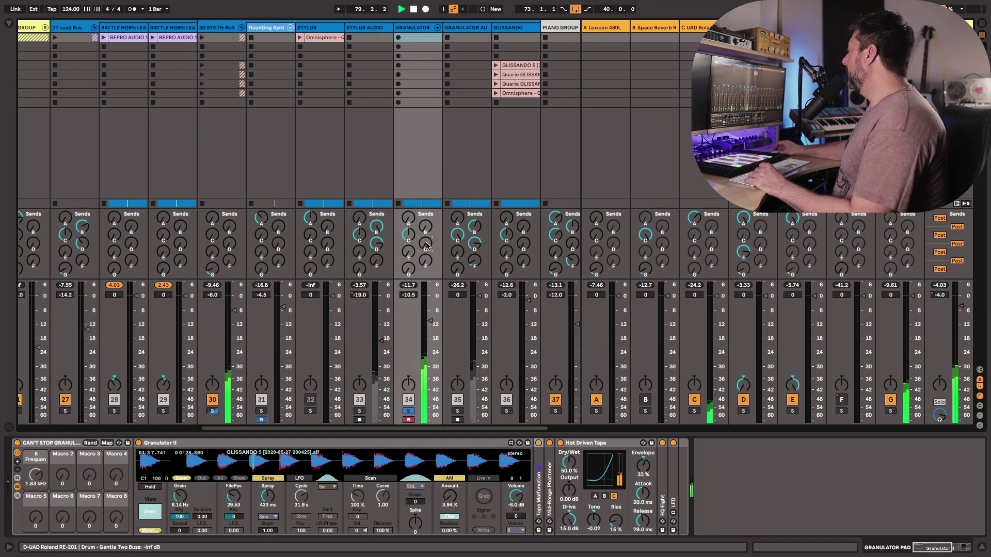
left_click(740, 380)
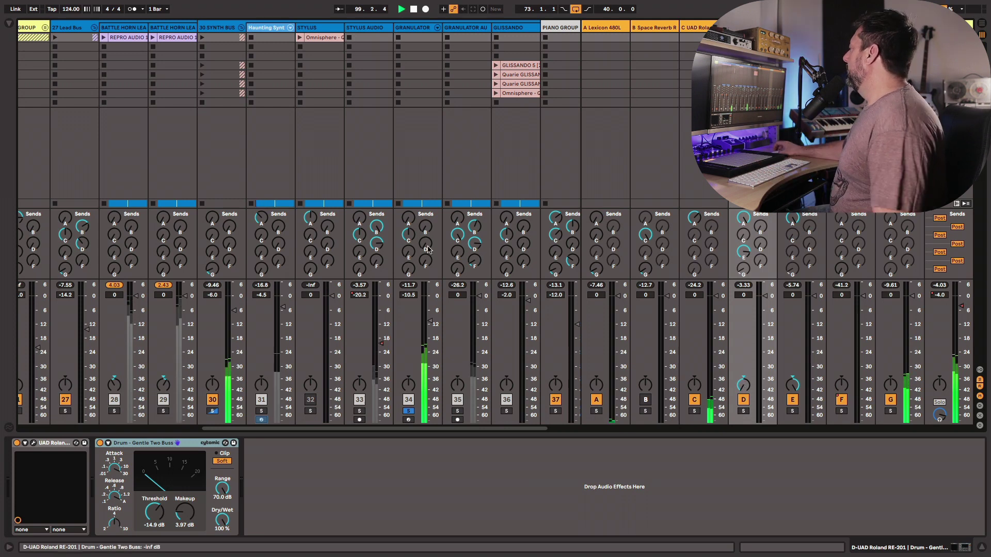
left_click_drag(428, 250, 427, 240)
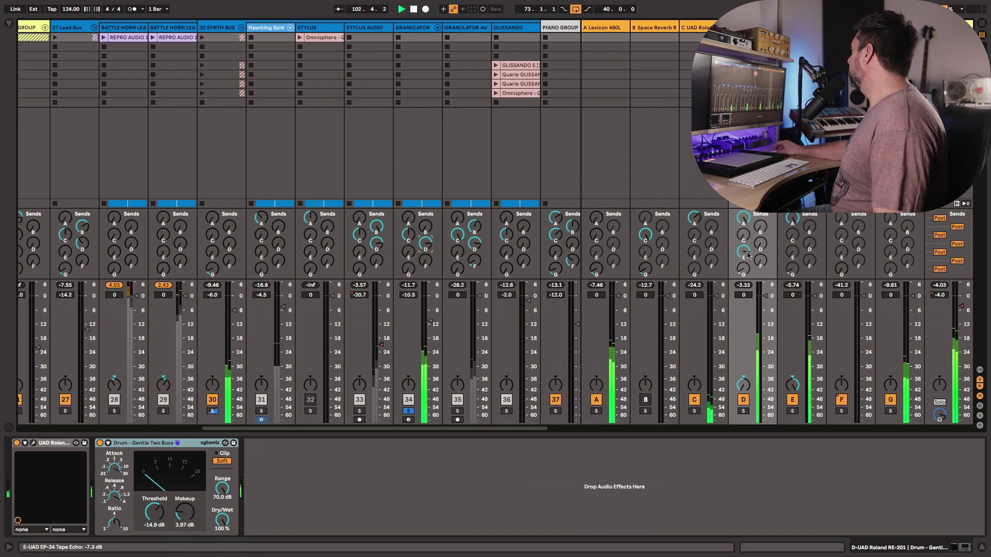
left_click_drag(746, 255, 747, 279)
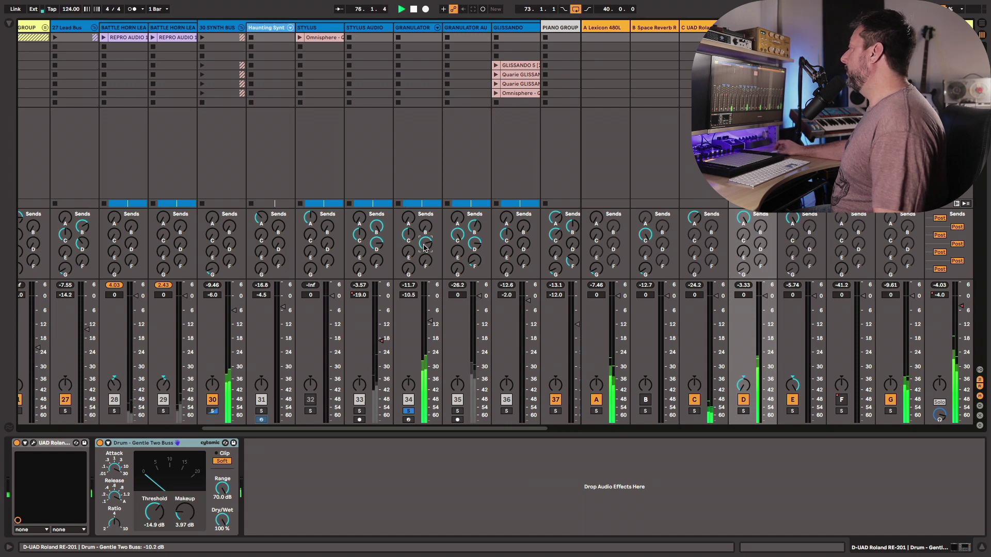
left_click_drag(424, 248, 425, 248)
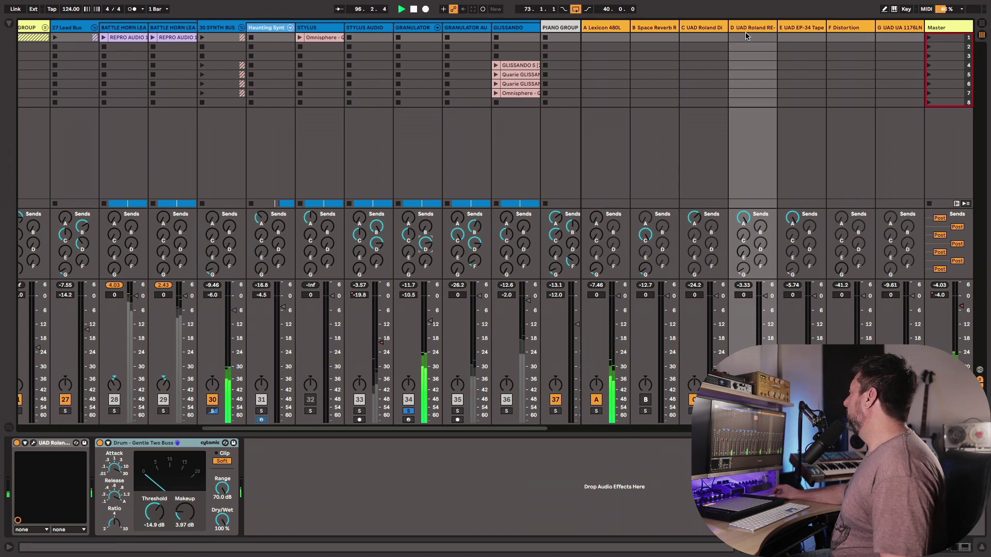
Step: Inspect the plug-ins on the UAD Roland RE-201 and EP-34 Tape Echo returns, and raise return D's send E again
left_click(33, 443)
left_click_drag(386, 343, 159, 128)
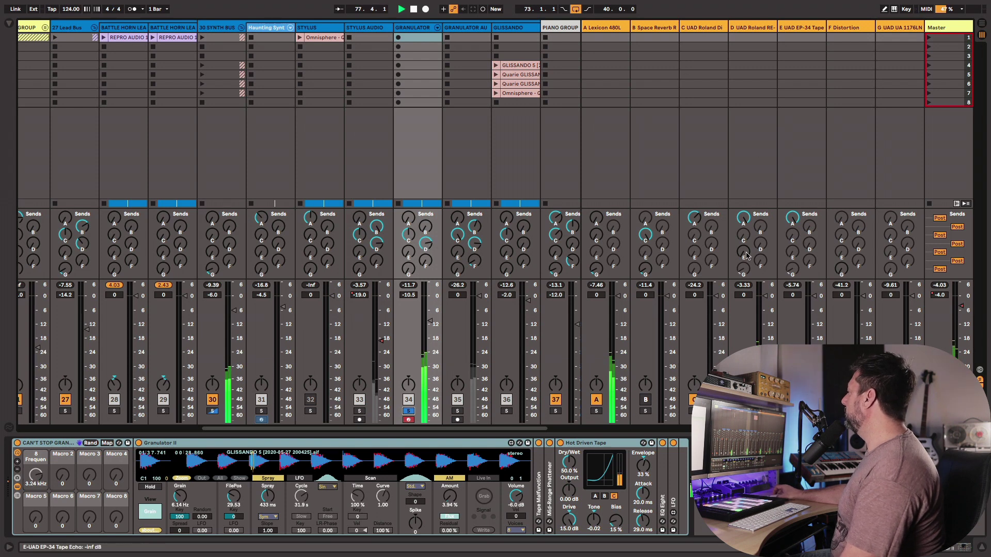
left_click(795, 31)
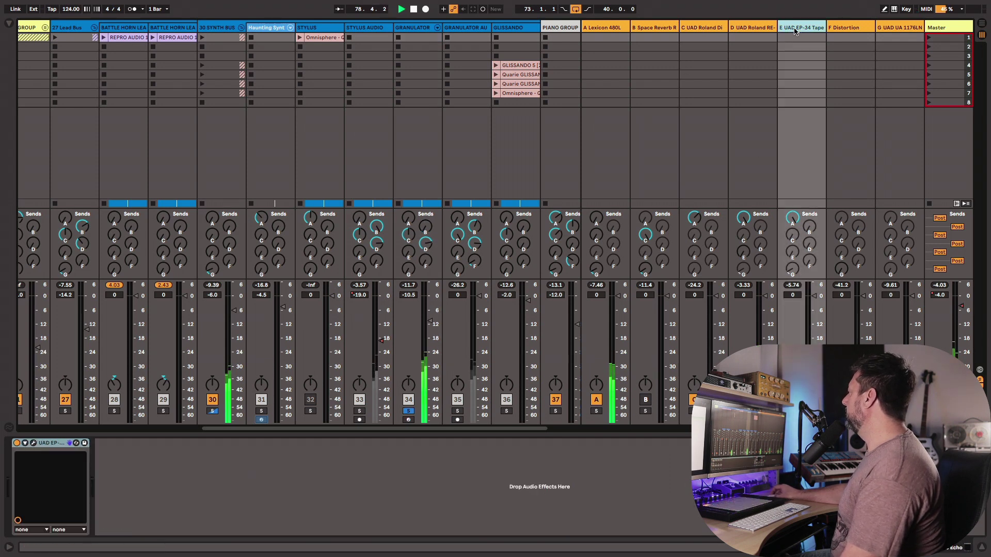
left_click(752, 155)
left_click_drag(747, 258, 747, 243)
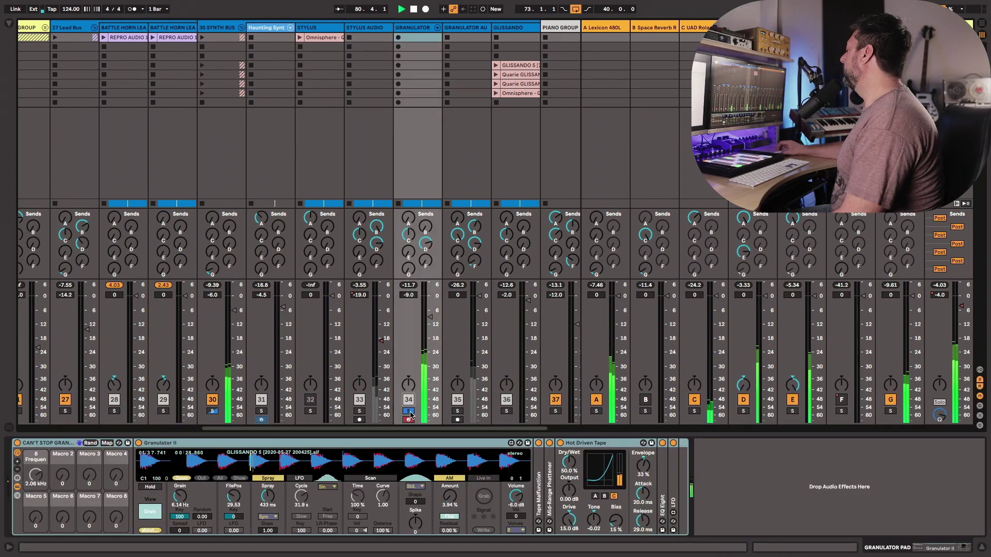
Step: Turn off solo on the Granulator track and mute it within the full mix
left_click(409, 411)
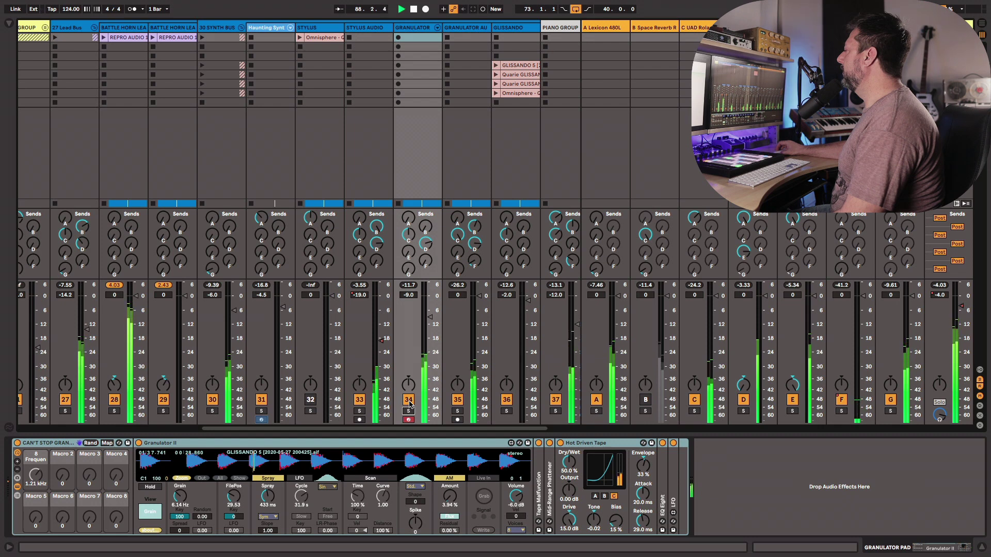
left_click(409, 400)
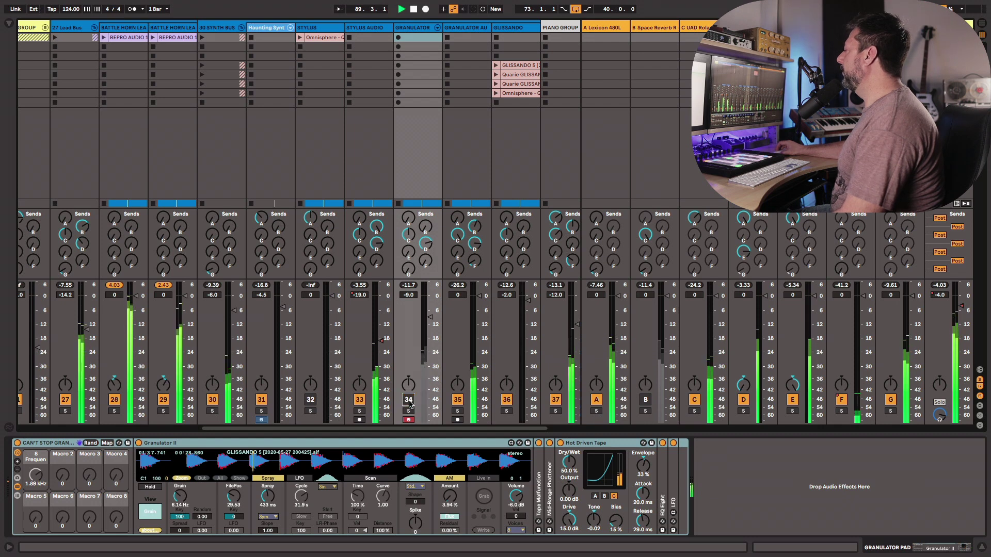
Step: Unmute the Granulator track and compare its sound with Tape Malfunction, Mid-Range Phattener, Hot Driven Tape and EQ Eight switched off and on
left_click(409, 400)
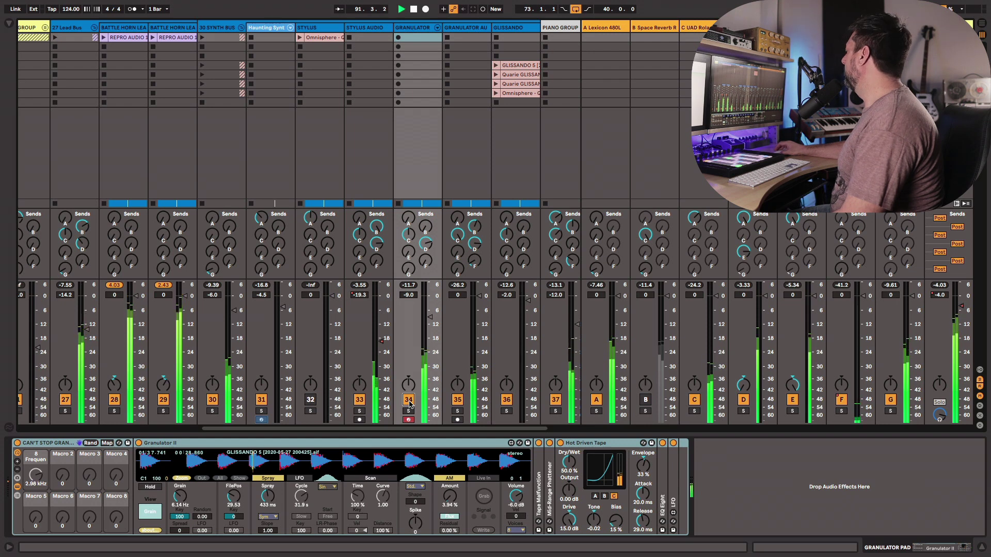
left_click(539, 444)
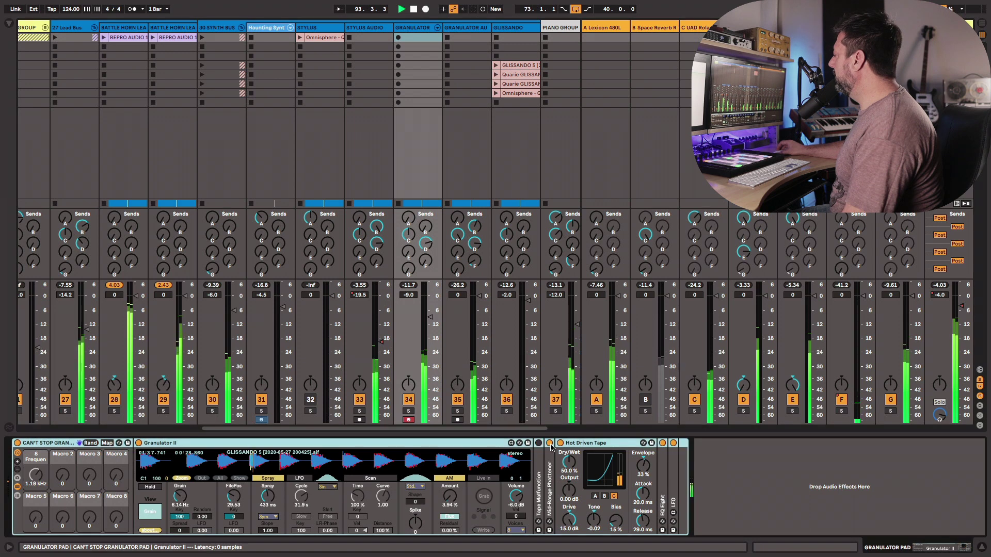
left_click(561, 444)
double_click(572, 444)
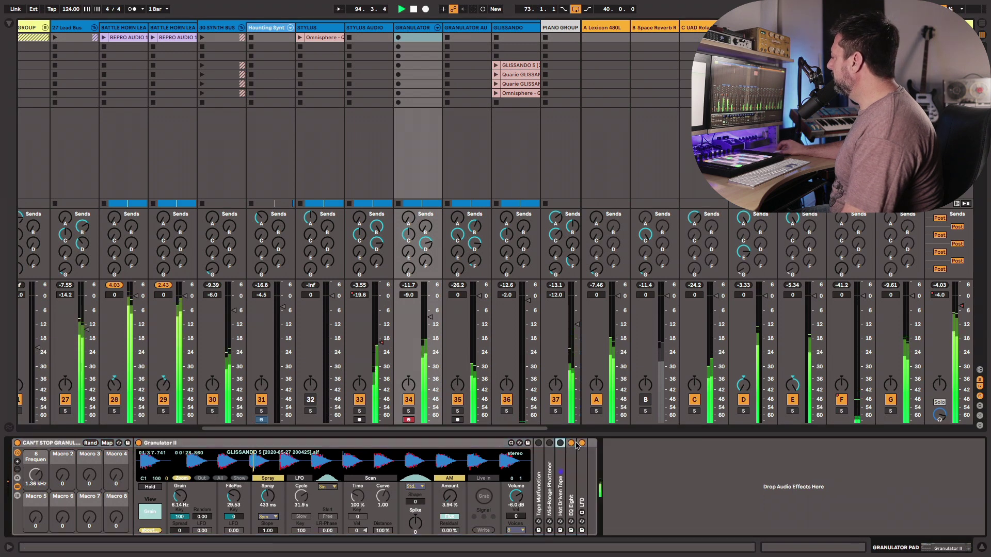
left_click(572, 444)
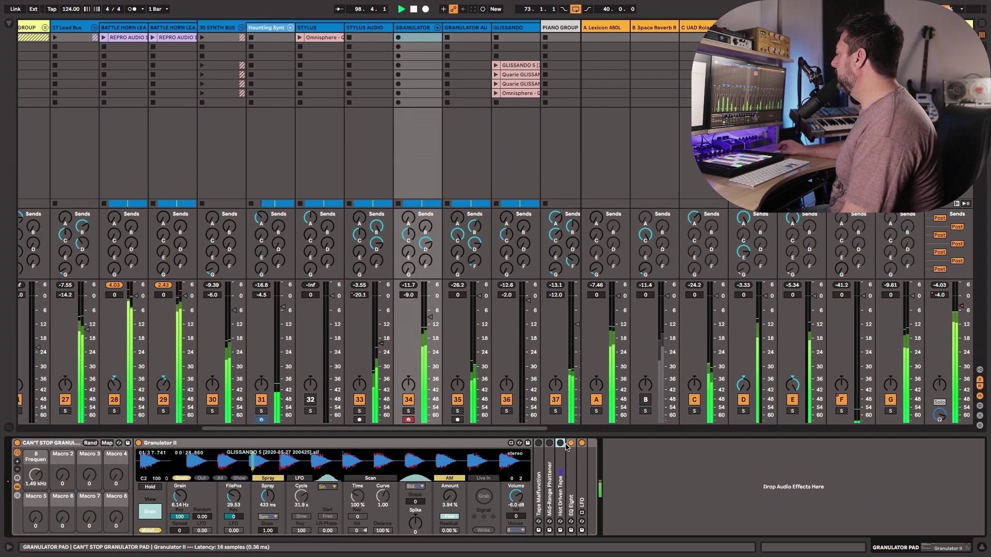
left_click(570, 444)
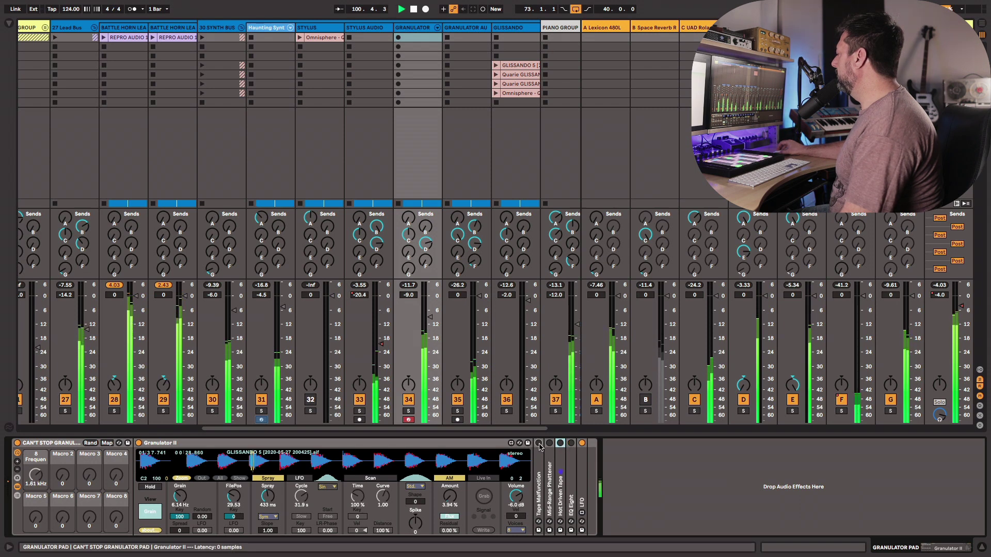
left_click(551, 444)
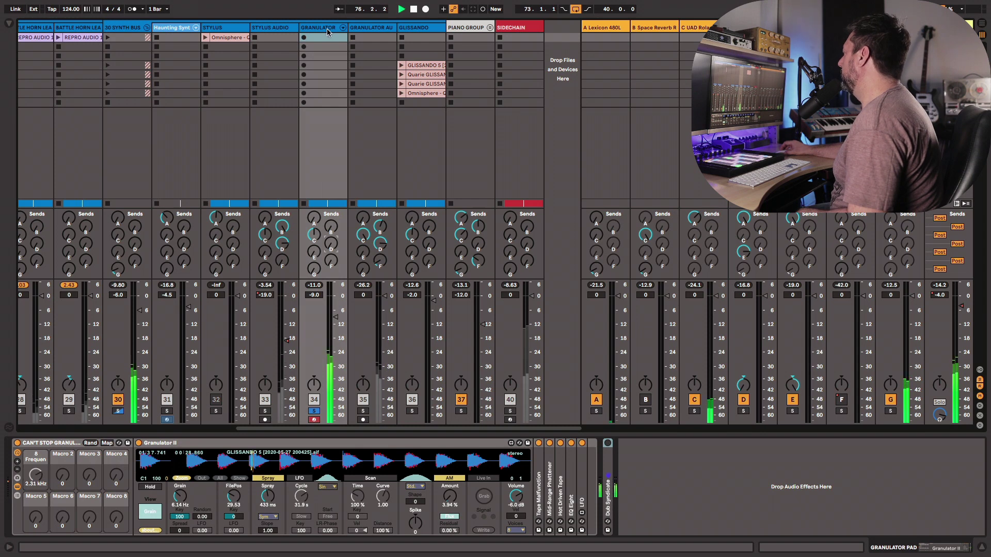
Step: Expand the Granulator track's Dub Syndicate echo and locate its preset under Echo's Vintage Delay in the browser, hiding the browser again
double_click(607, 458)
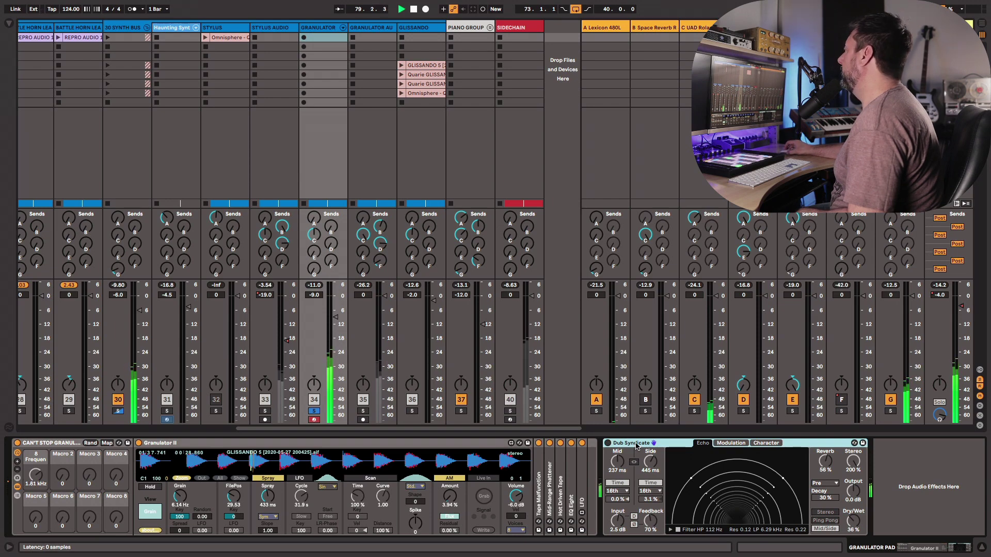
left_click(9, 23)
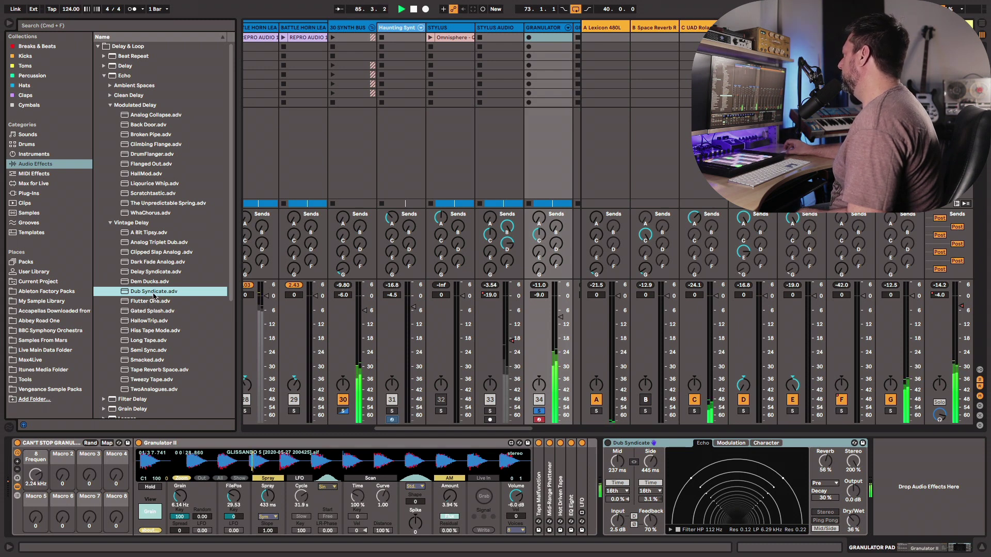
left_click(10, 25)
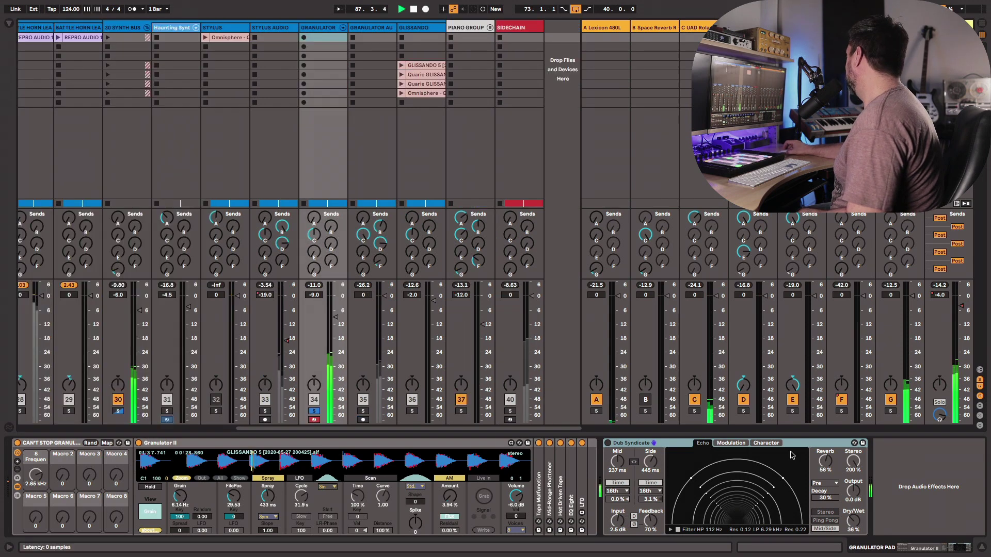
Step: Enable the Dub Syndicate echo, audition a 4.6 % side delay offset before returning it to 3.1 %, and raise its reverb to 60 %
left_click(657, 447)
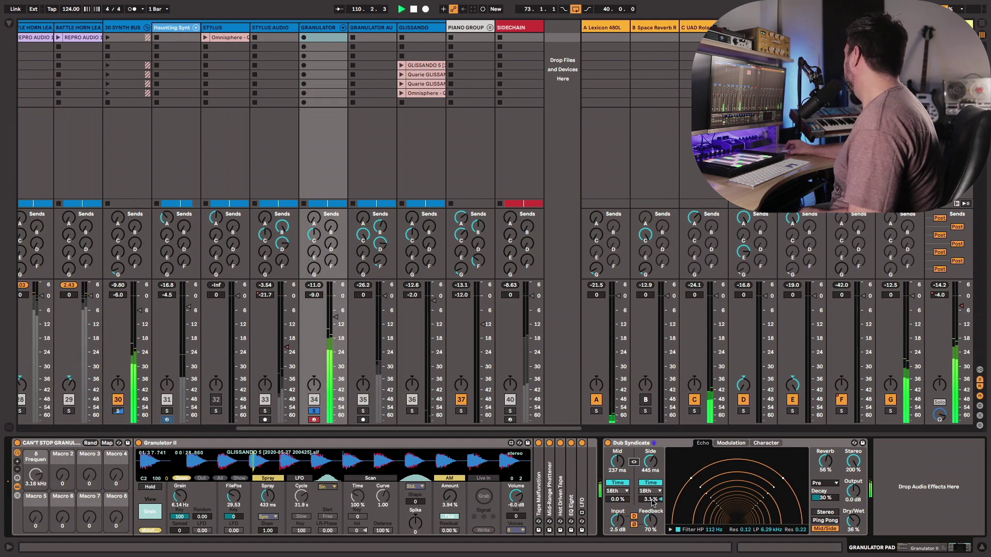
left_click(652, 499)
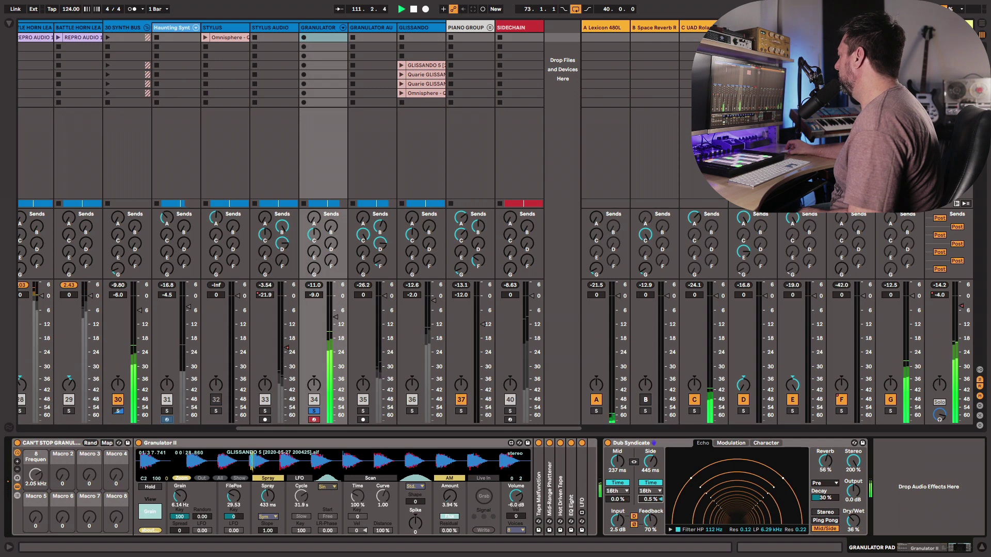
left_click_drag(651, 499, 651, 491)
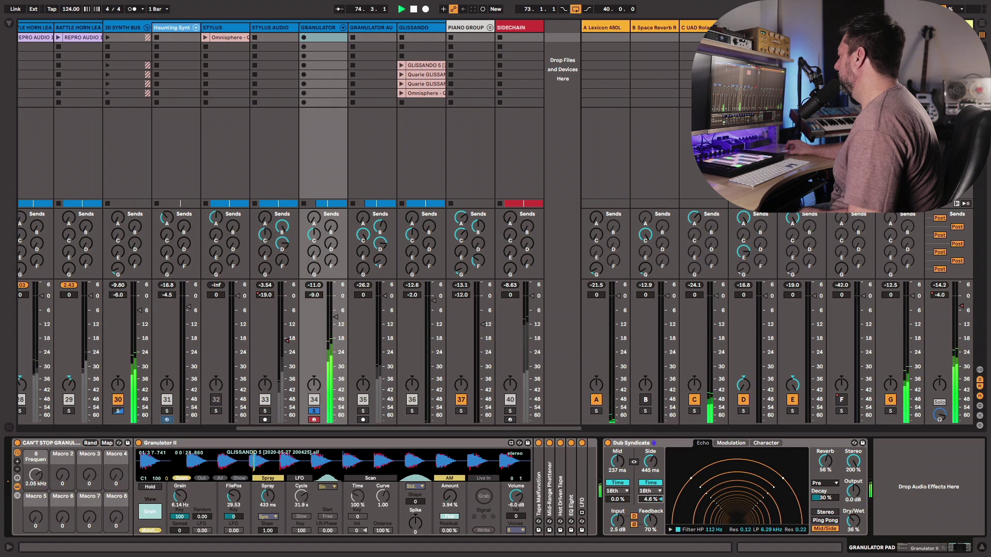
left_click_drag(652, 491, 653, 501)
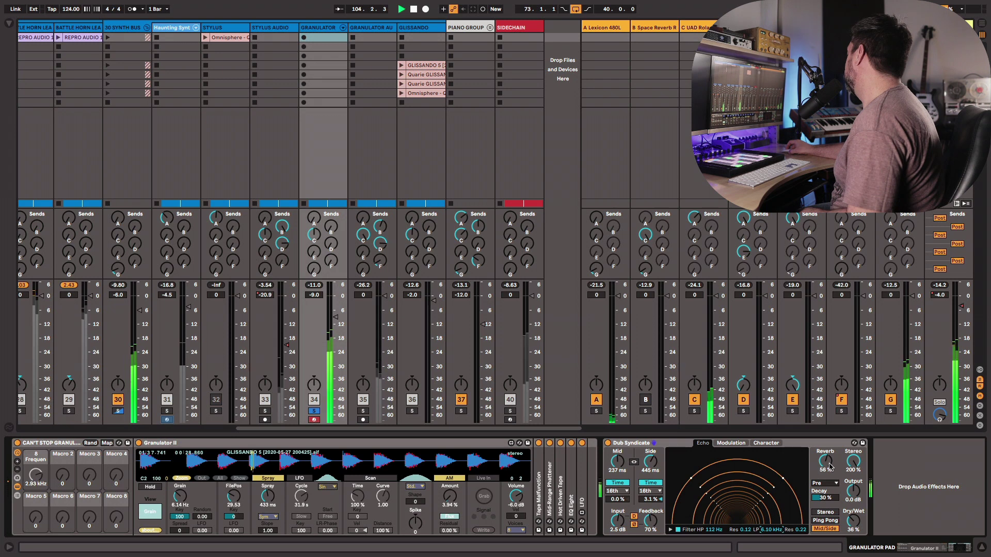
left_click_drag(825, 462, 826, 460)
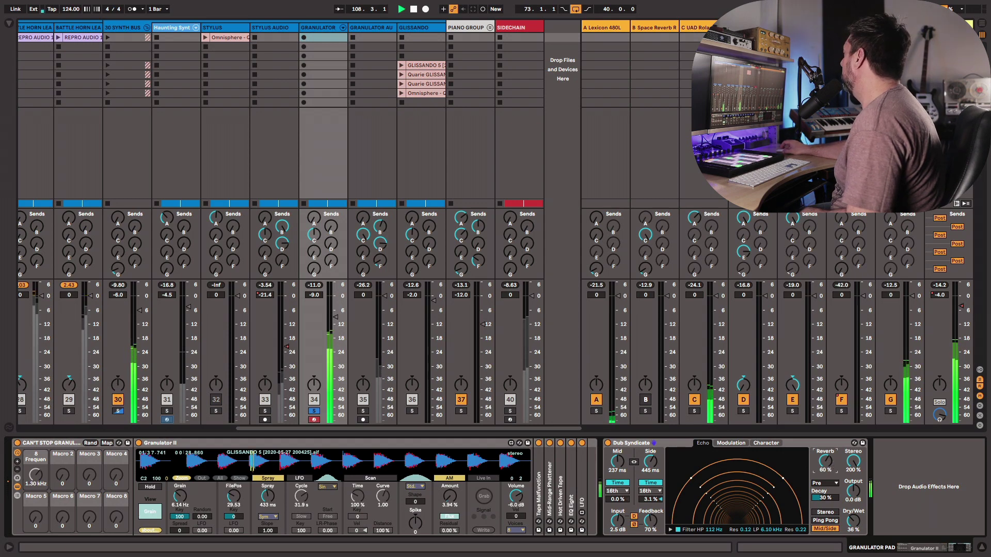
Step: Check the UAD Roland RE-201 on return D, and adjust the Dub Syndicate echo's mid and side delay times, setting Side to 47.2 ms
left_click(744, 423)
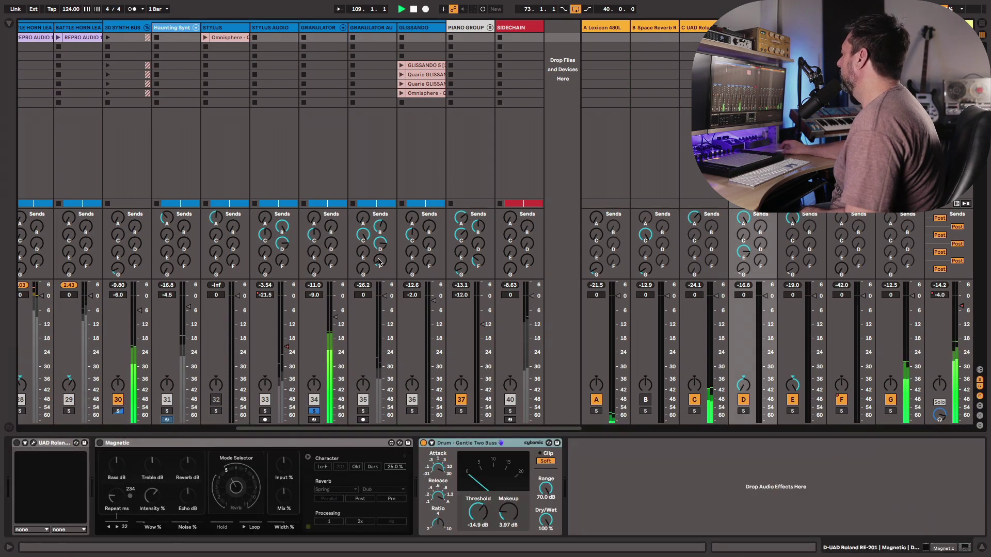
left_click(34, 443)
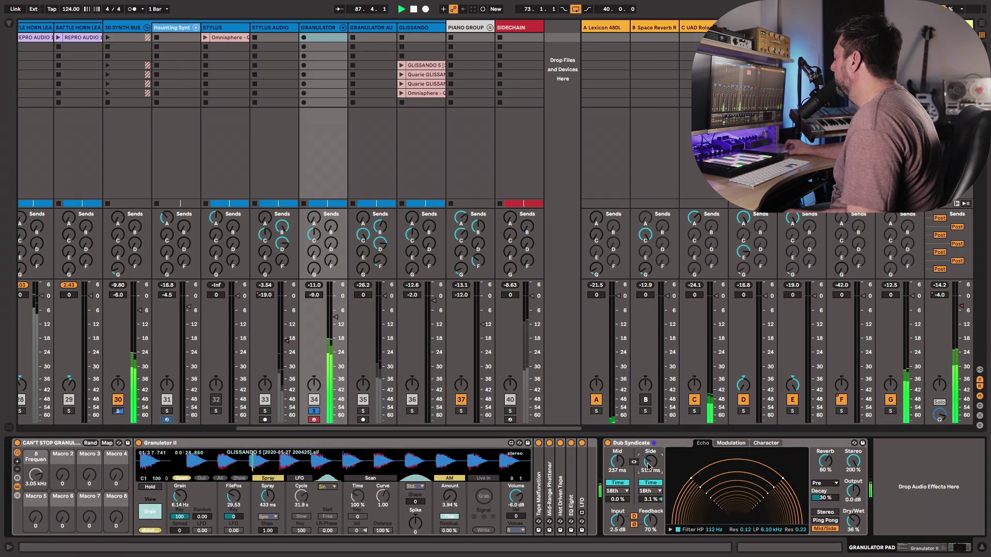
left_click_drag(650, 462, 650, 465)
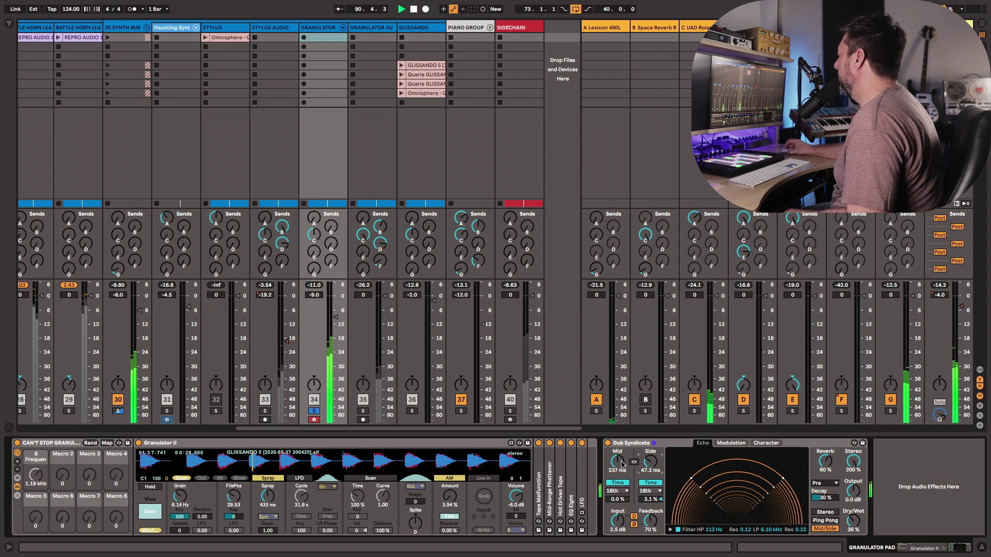
mouse_move(623, 465)
left_mouse_down()
mouse_move(623, 529)
mouse_move(622, 483)
left_mouse_up()
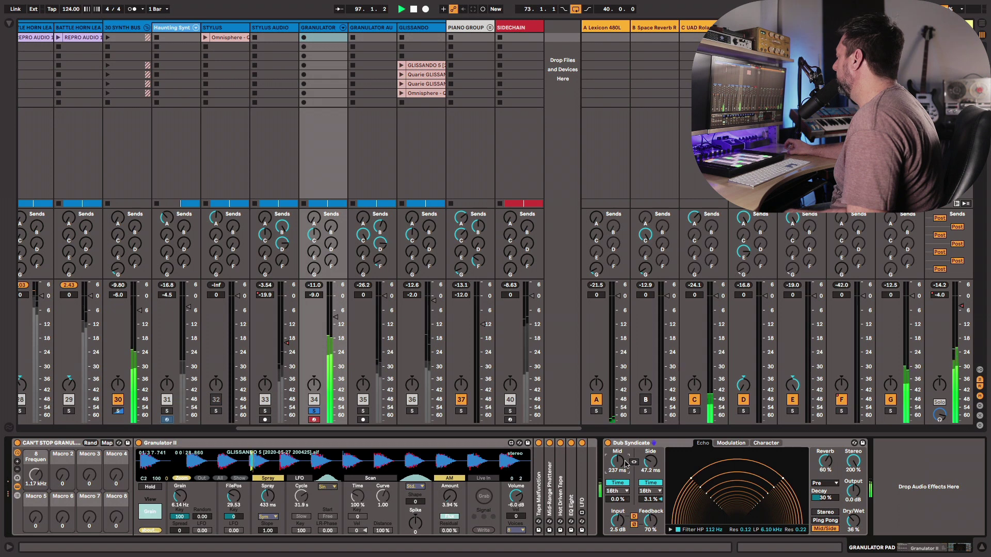